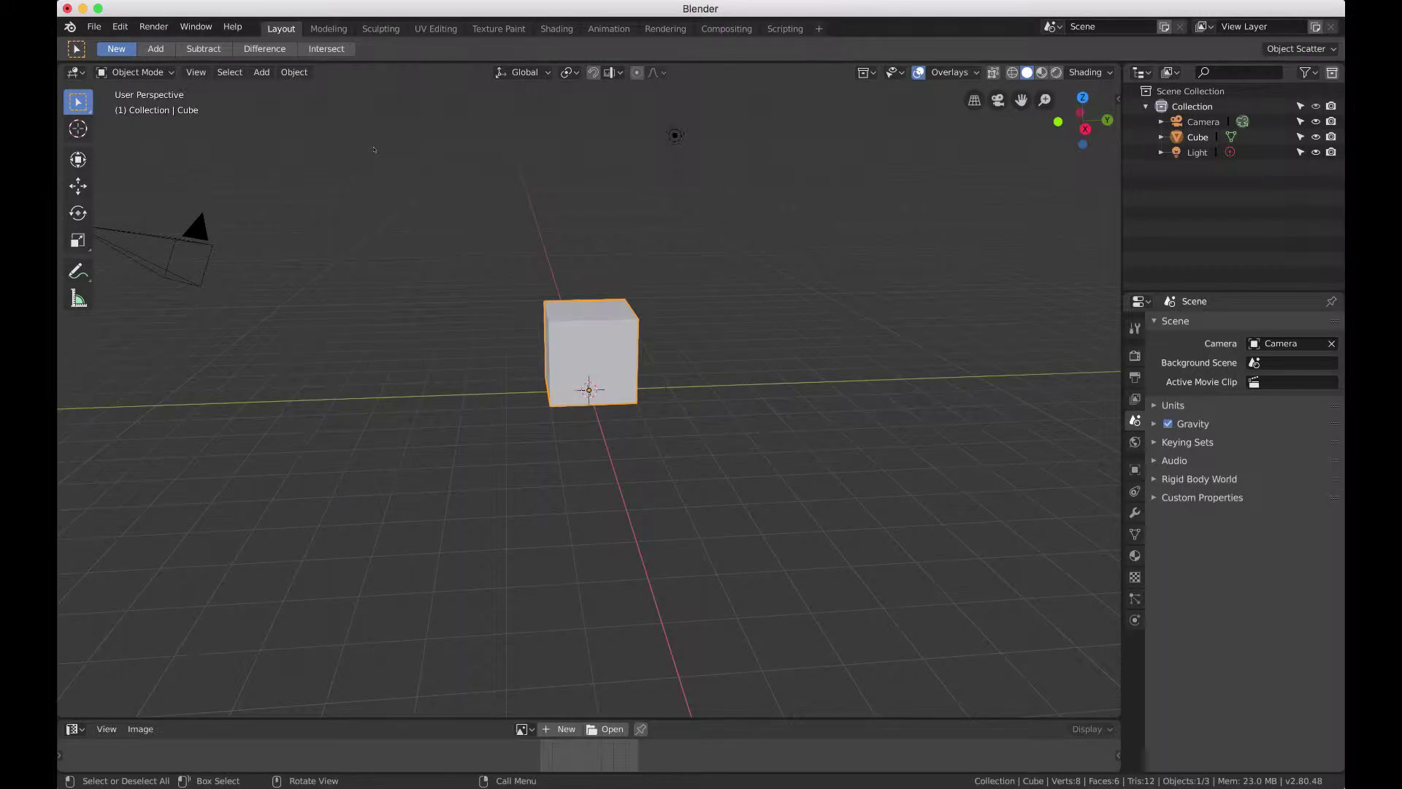
- In Edit Mode on the cube, make the 3D cursor the pivot point and snap the cursor to the world origin
{"action": "key", "text": "Tab"}
{"action": "left_click", "coordinate": [570, 71]}
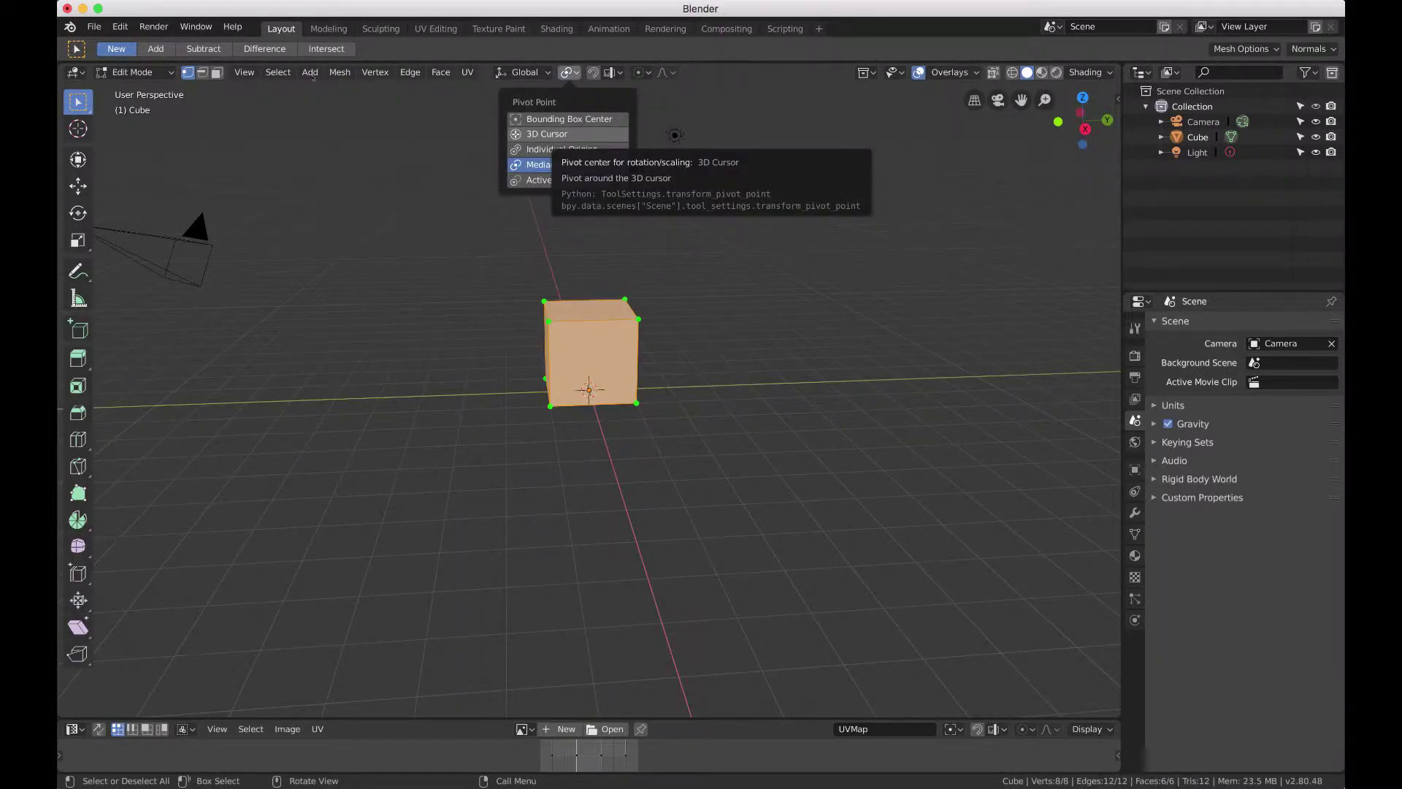
{"action": "left_click", "coordinate": [556, 134]}
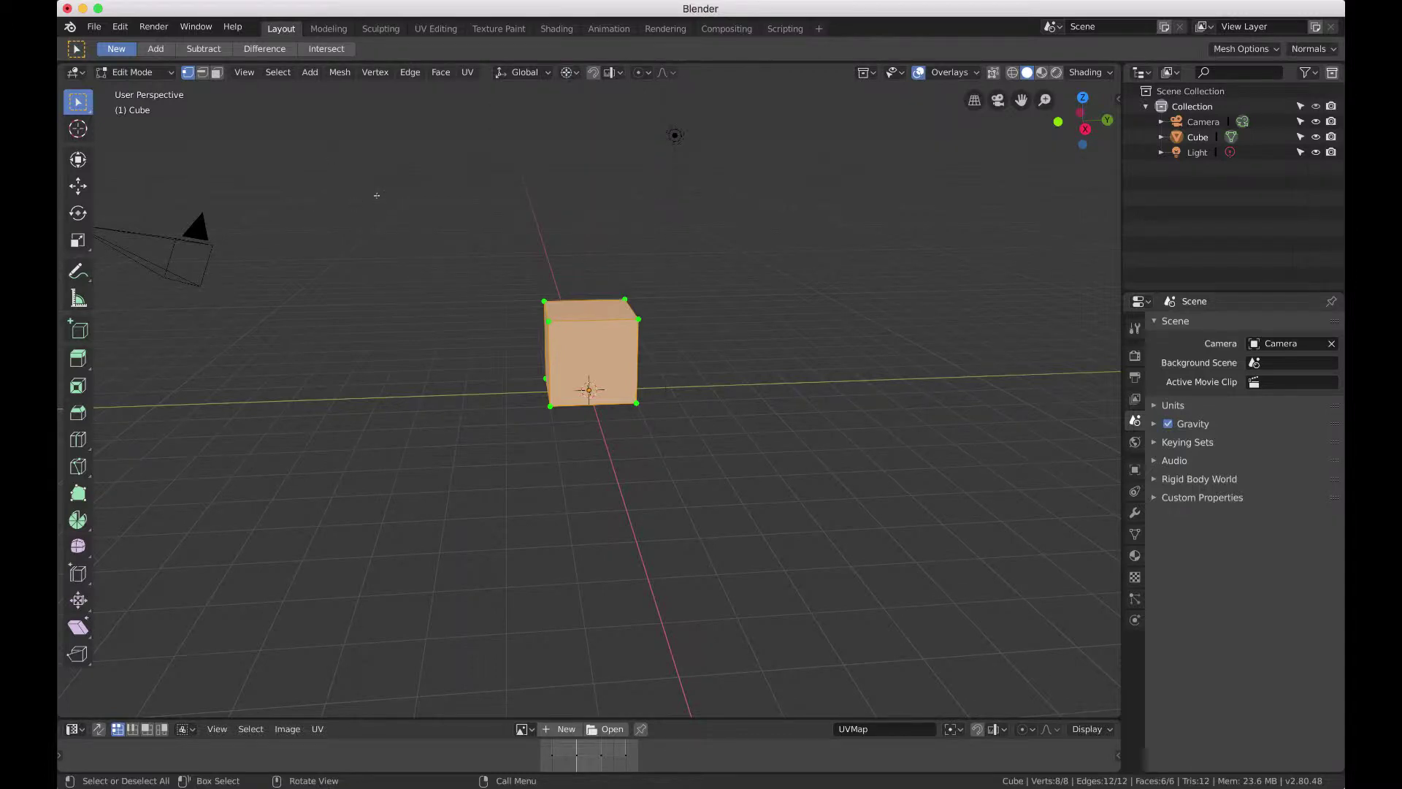
{"action": "key", "text": "shift+s"}
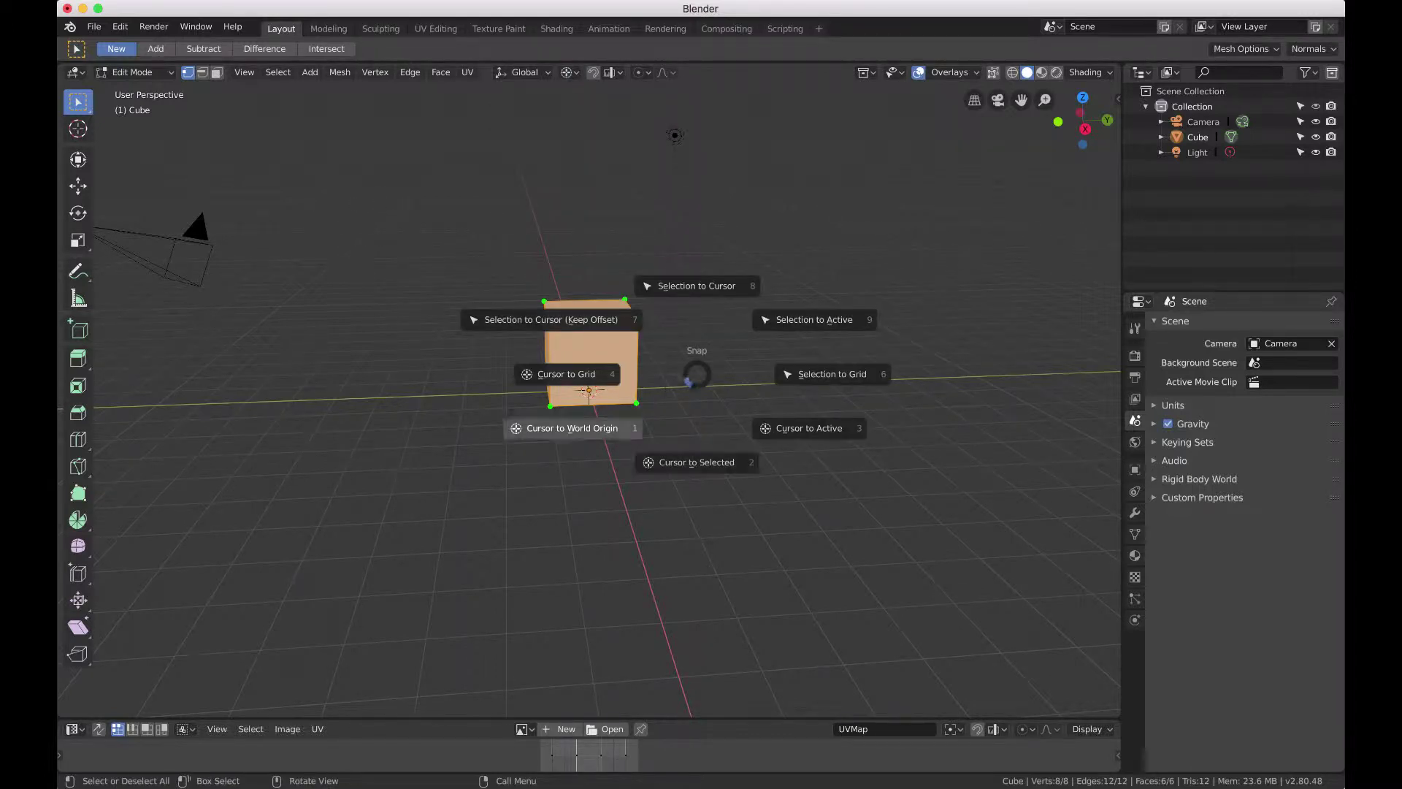
{"action": "left_click", "coordinate": [572, 429]}
- Scale the entire cube mesh by 0.5 about the 3D cursor
{"action": "type", "text": "s"}
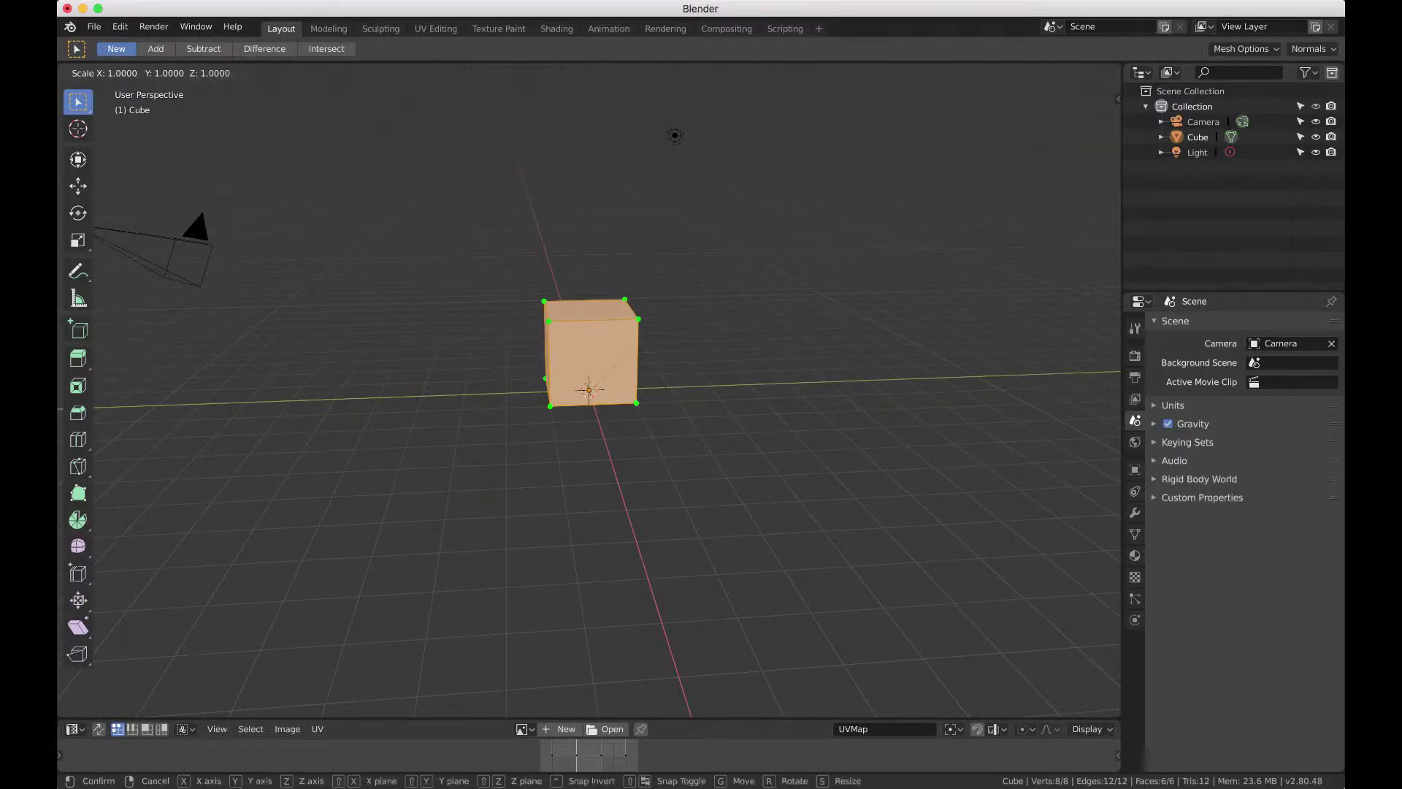
{"action": "type", "text": ".5"}
{"action": "key", "text": "Return"}
{"action": "scroll", "coordinate": [405, 127], "scroll_direction": "down", "scroll_amount": 10}
{"action": "scroll", "coordinate": [405, 126], "scroll_direction": "up", "scroll_amount": 10}
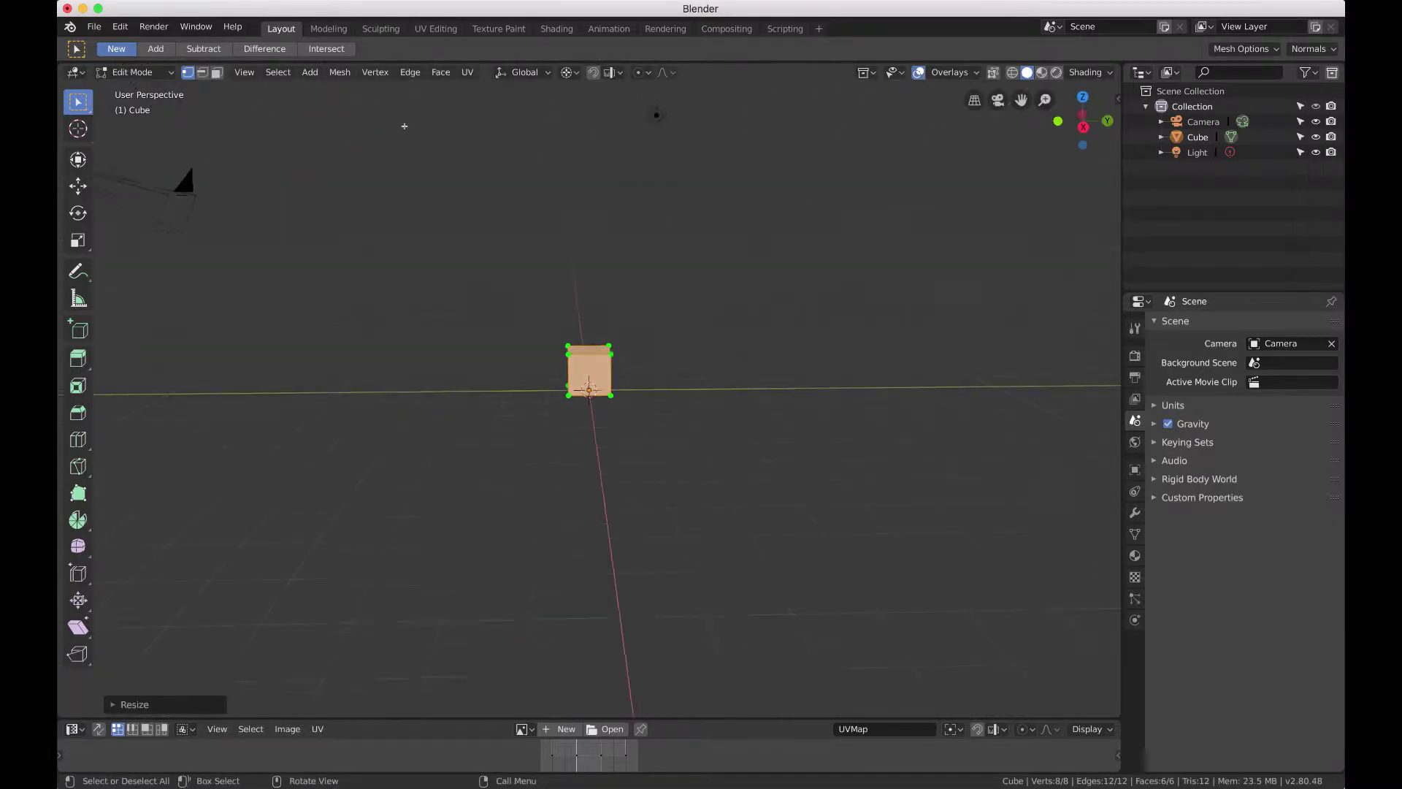
{"action": "scroll", "coordinate": [404, 125], "scroll_direction": "down", "scroll_amount": 2}
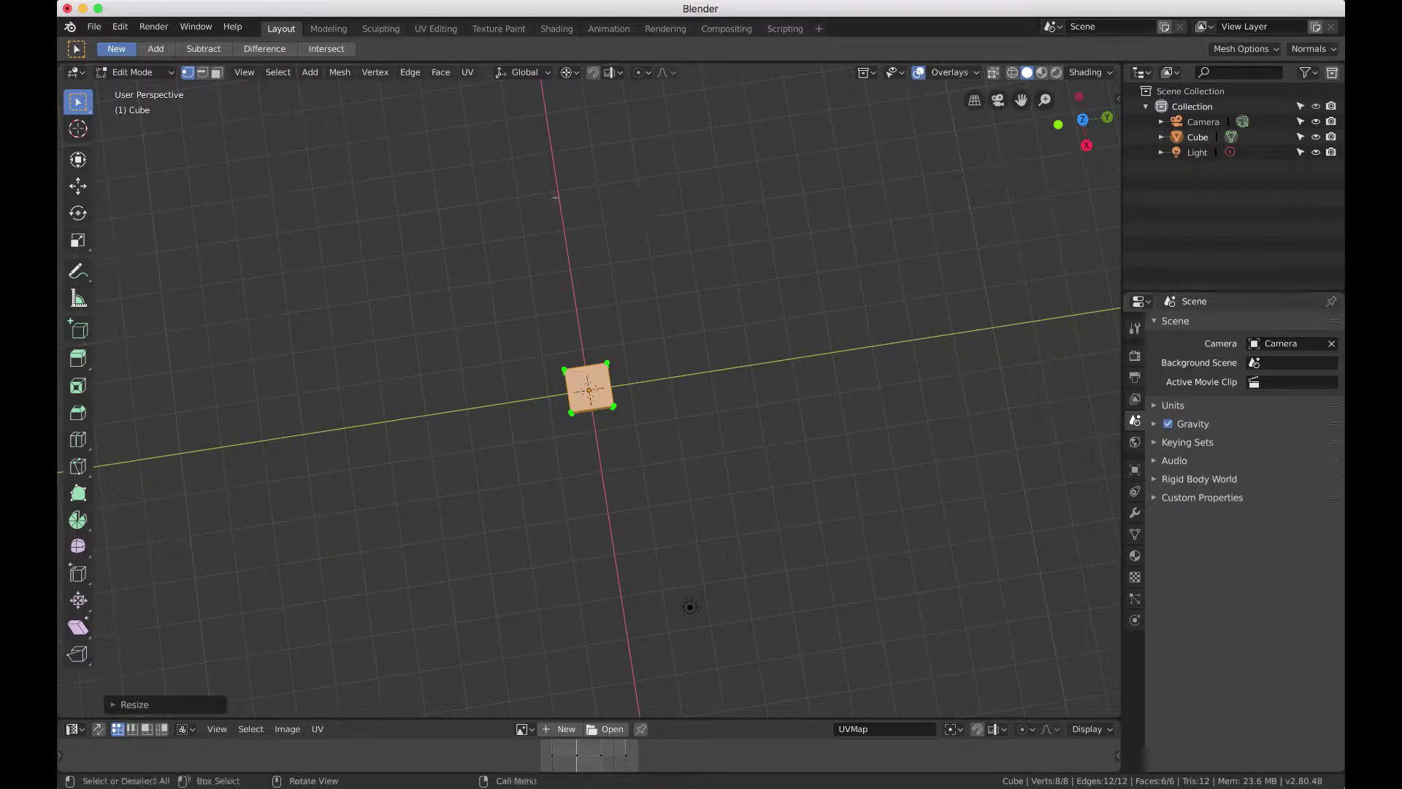
- Add an Array modifier to the cube
{"action": "left_click", "coordinate": [1135, 513]}
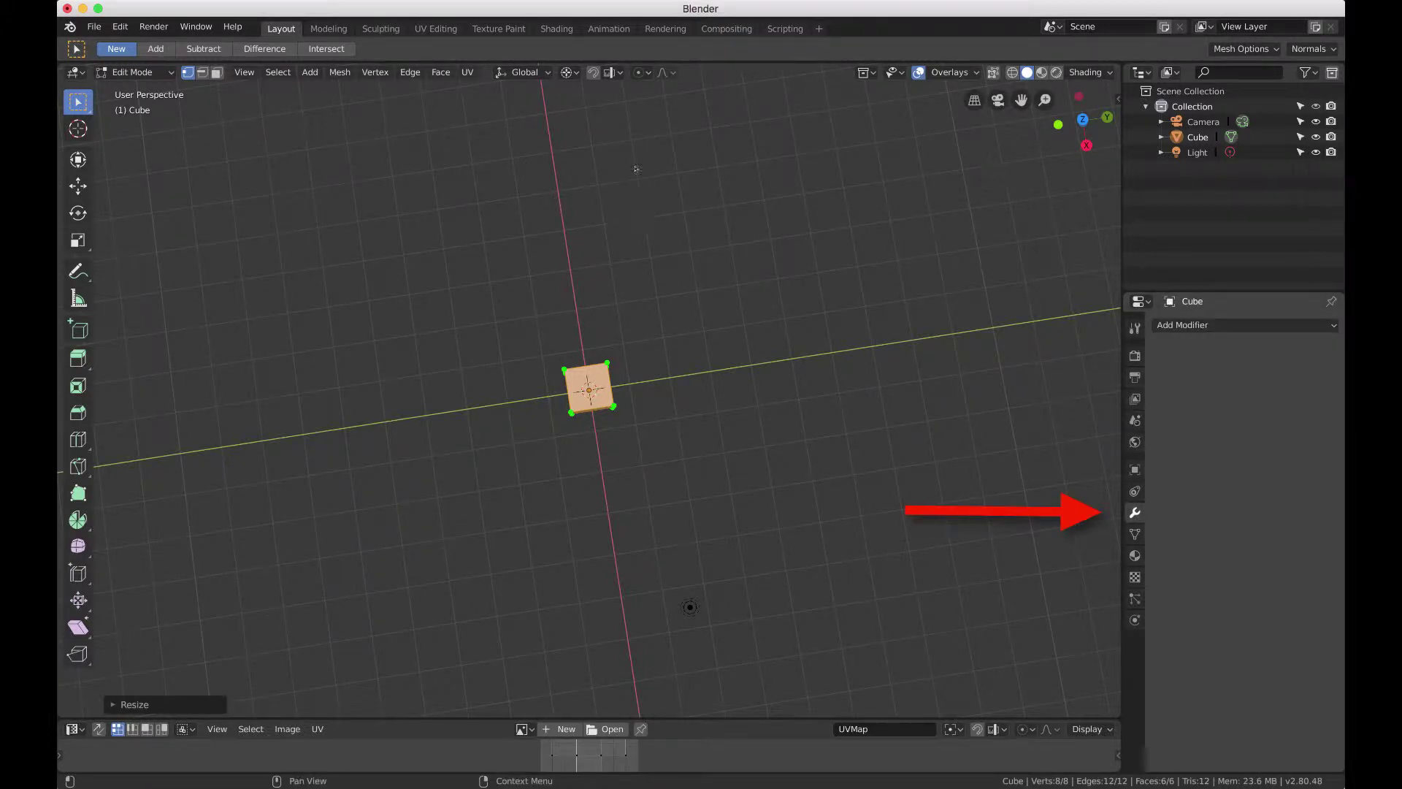
{"action": "left_click", "coordinate": [1245, 325]}
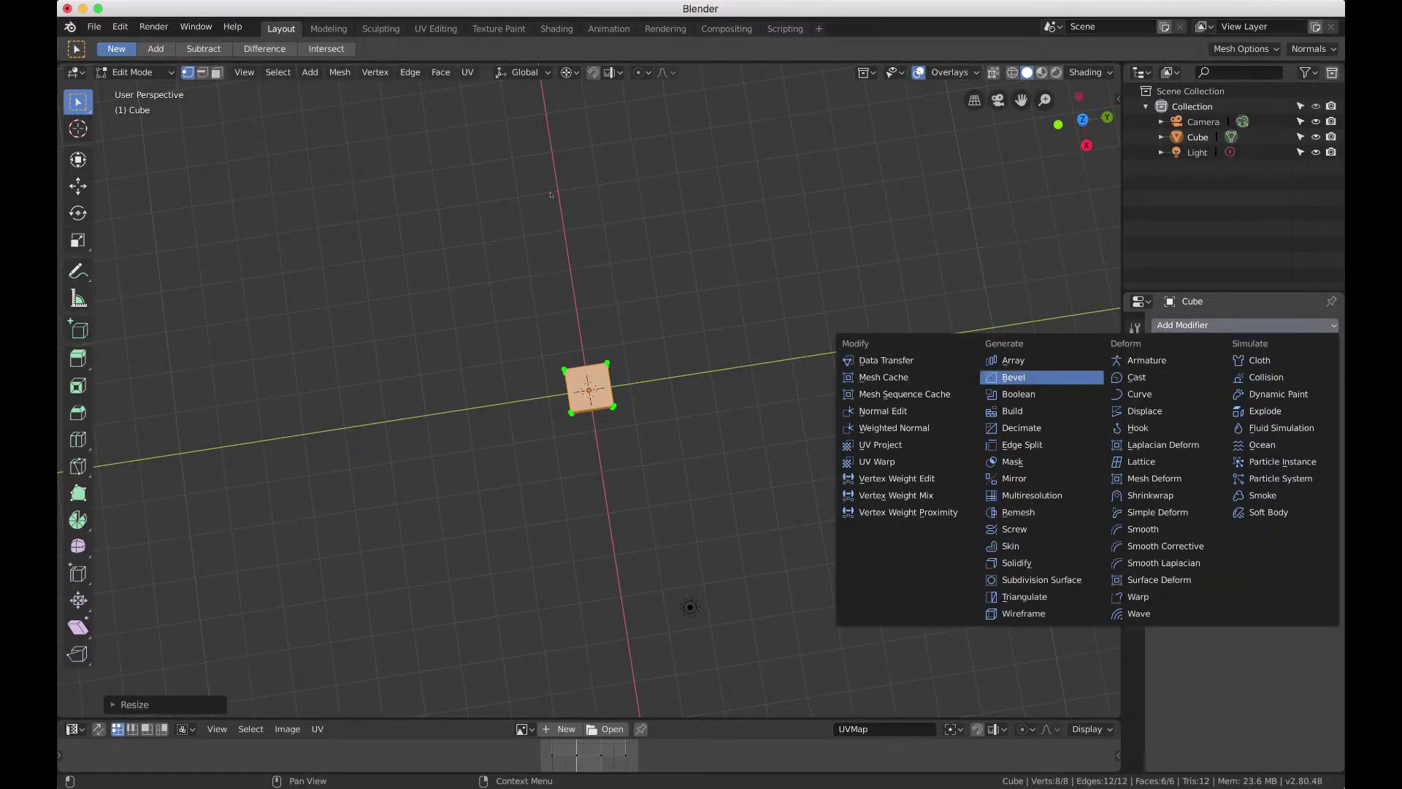
{"action": "left_click", "coordinate": [1013, 360]}
{"action": "middle_click_drag", "start_coordinate": [539, 190], "coordinate": [382, 268]}
{"action": "scroll", "coordinate": [443, 85], "scroll_direction": "down", "scroll_amount": 4}
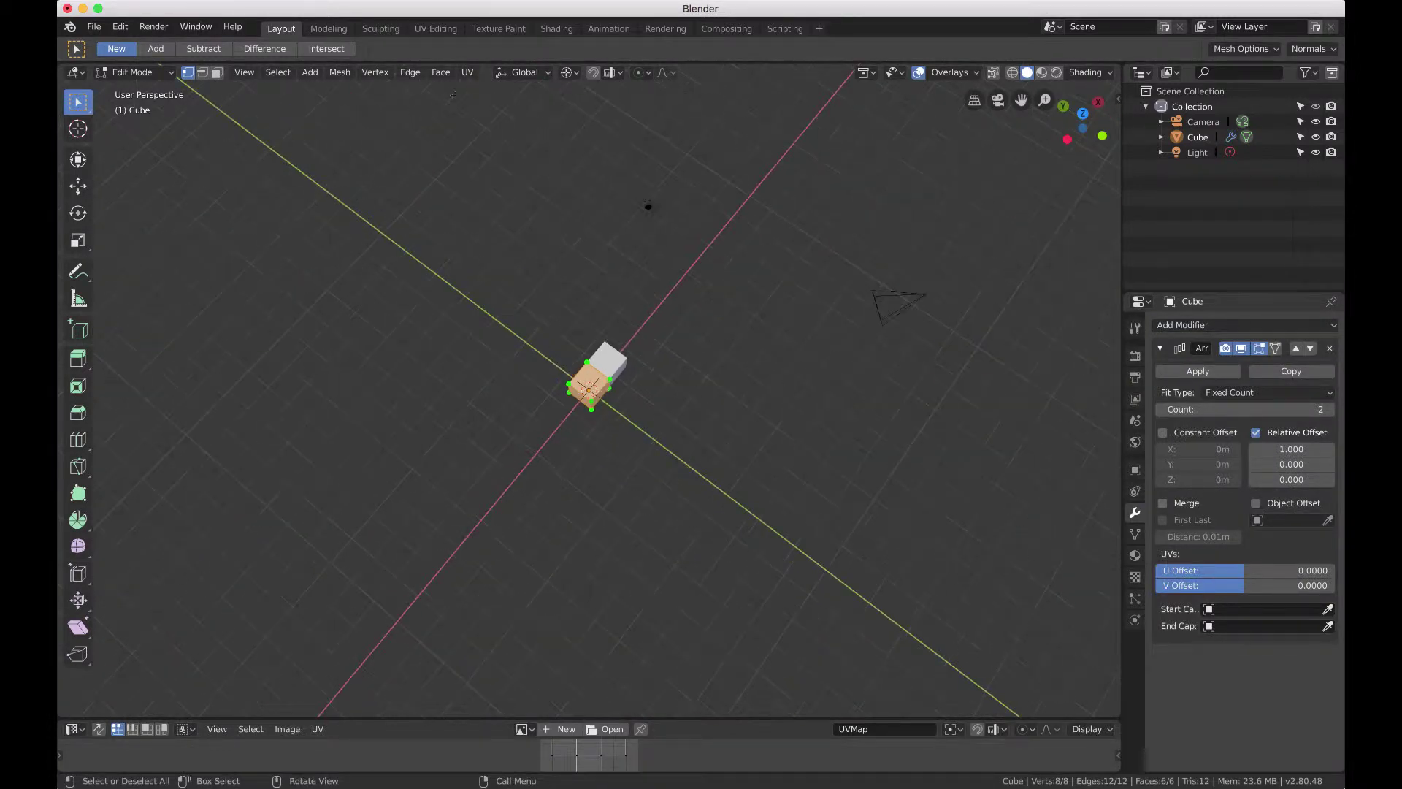
{"action": "middle_click_drag", "start_coordinate": [443, 85], "coordinate": [398, 117]}
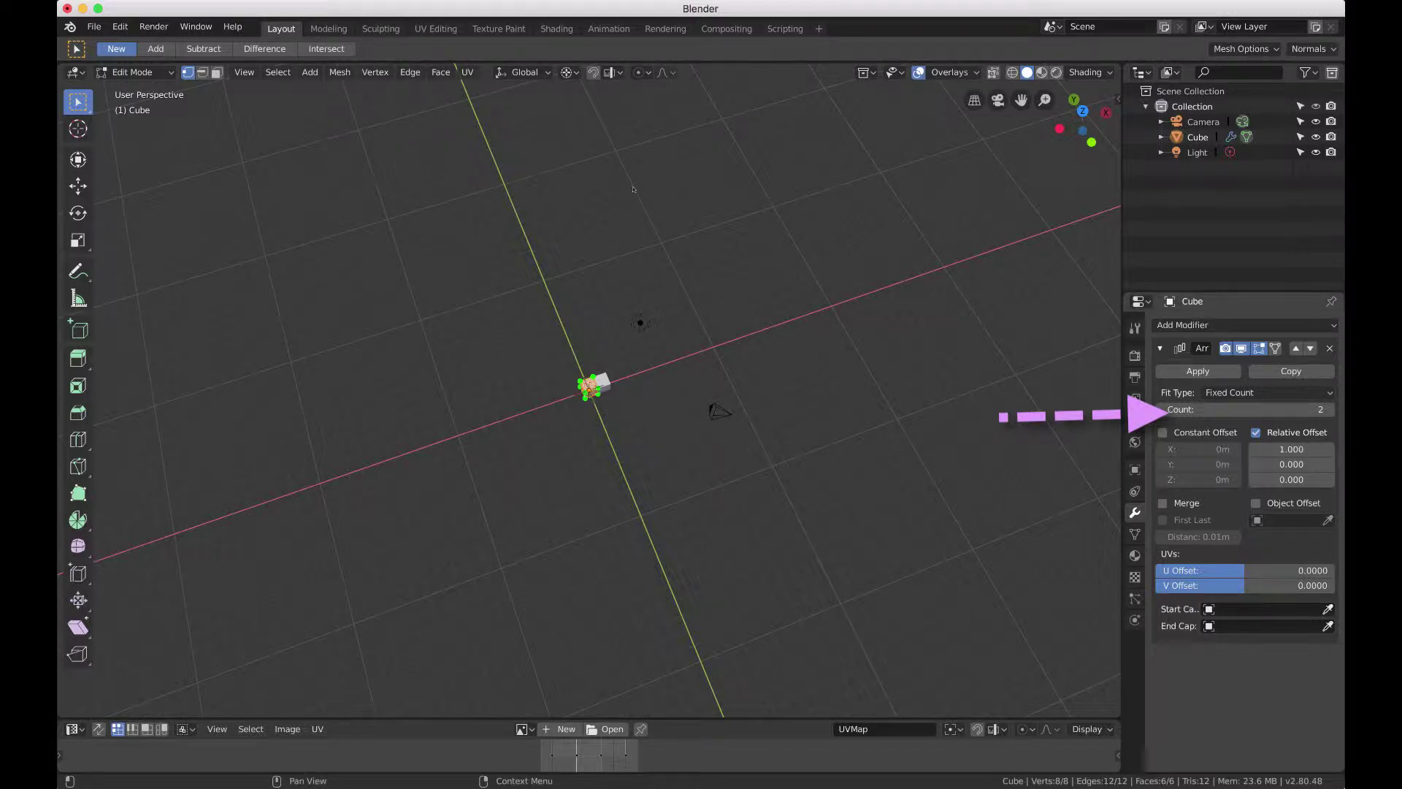
- Set the Array modifier's count to 20 to form a long row of cubes
{"action": "left_click", "coordinate": [1245, 409]}
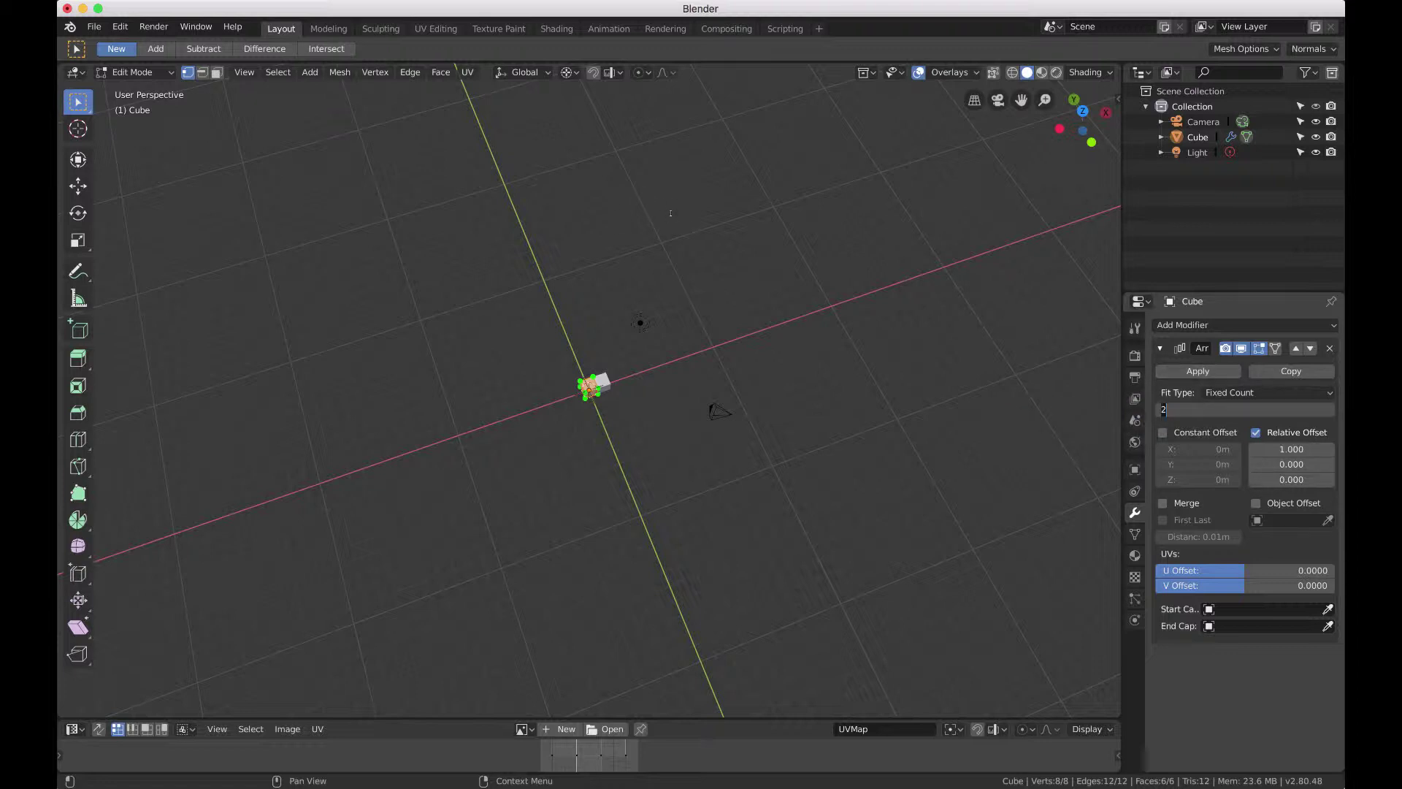
{"action": "type", "text": "20"}
{"action": "key", "text": "Return"}
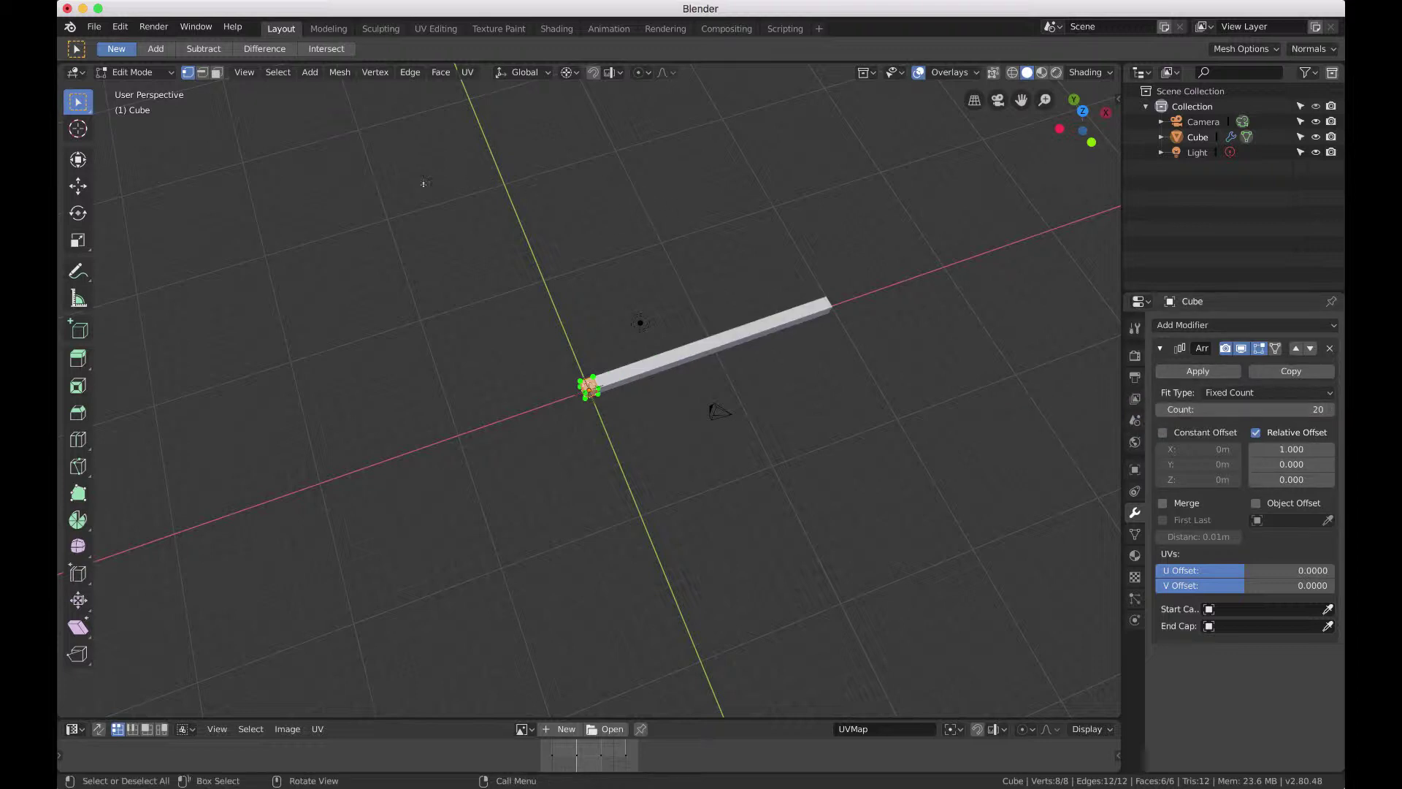
{"action": "middle_click_drag", "start_coordinate": [355, 179], "coordinate": [332, 185]}
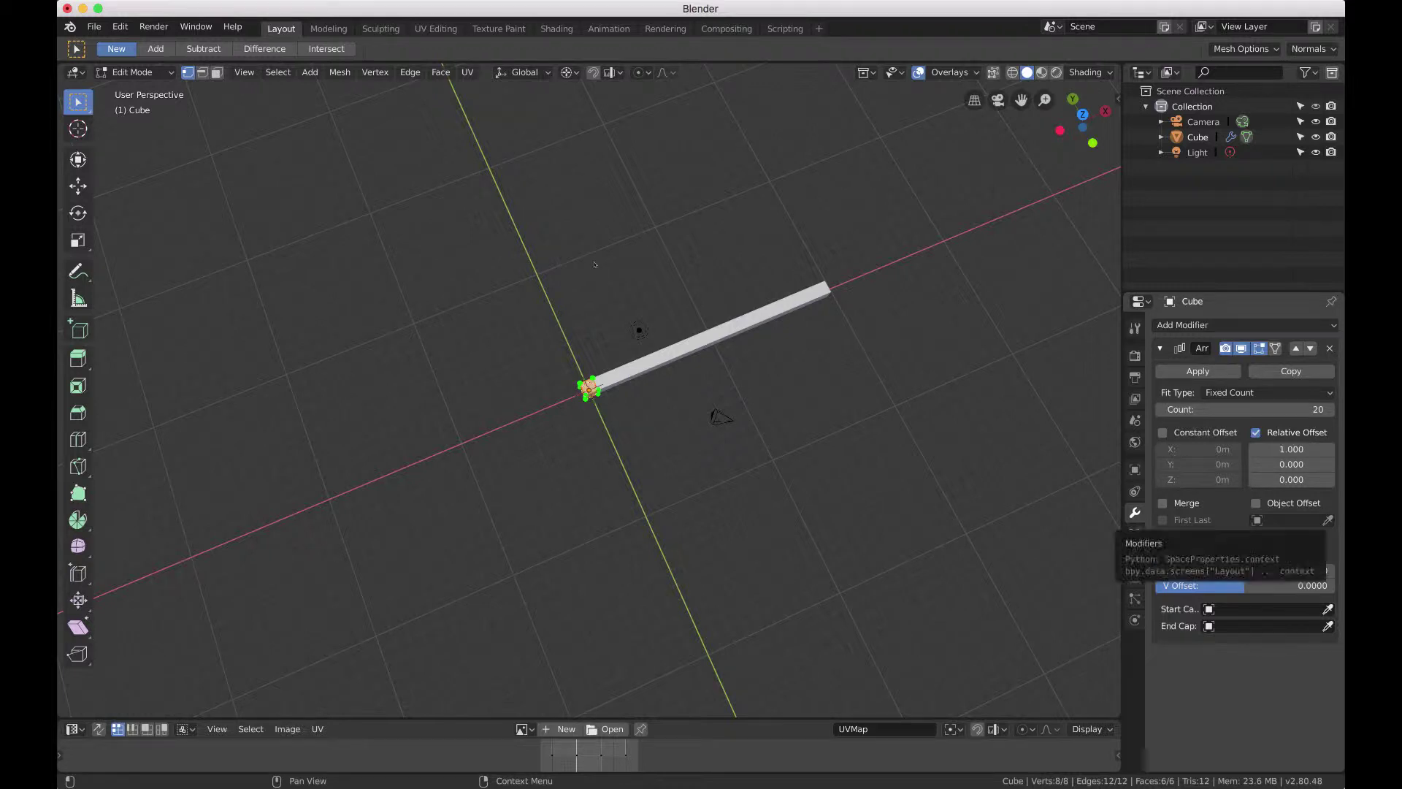
- Add a Simple Deform modifier after the Array and set it to Bend
{"action": "left_click", "coordinate": [1183, 325]}
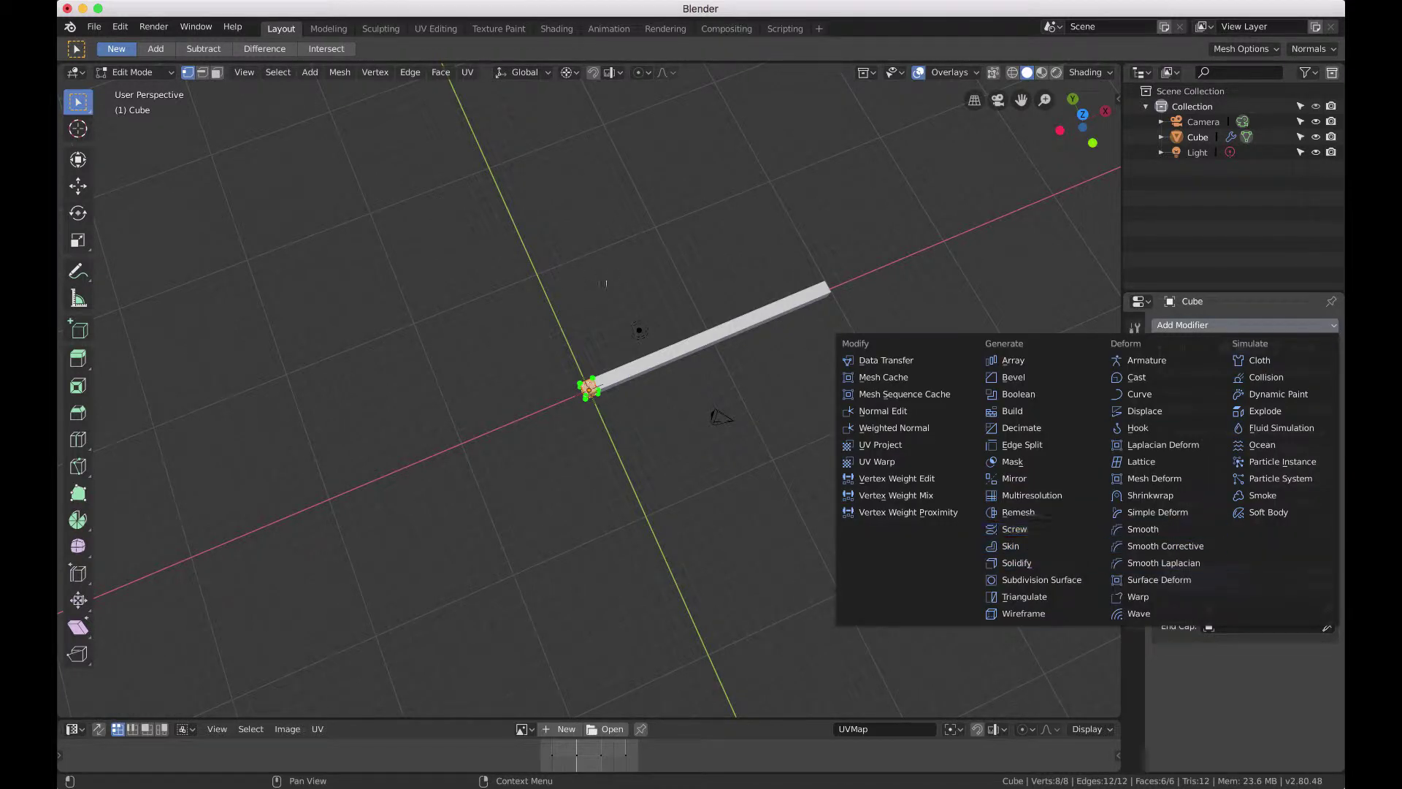
{"action": "left_click", "coordinate": [1157, 512]}
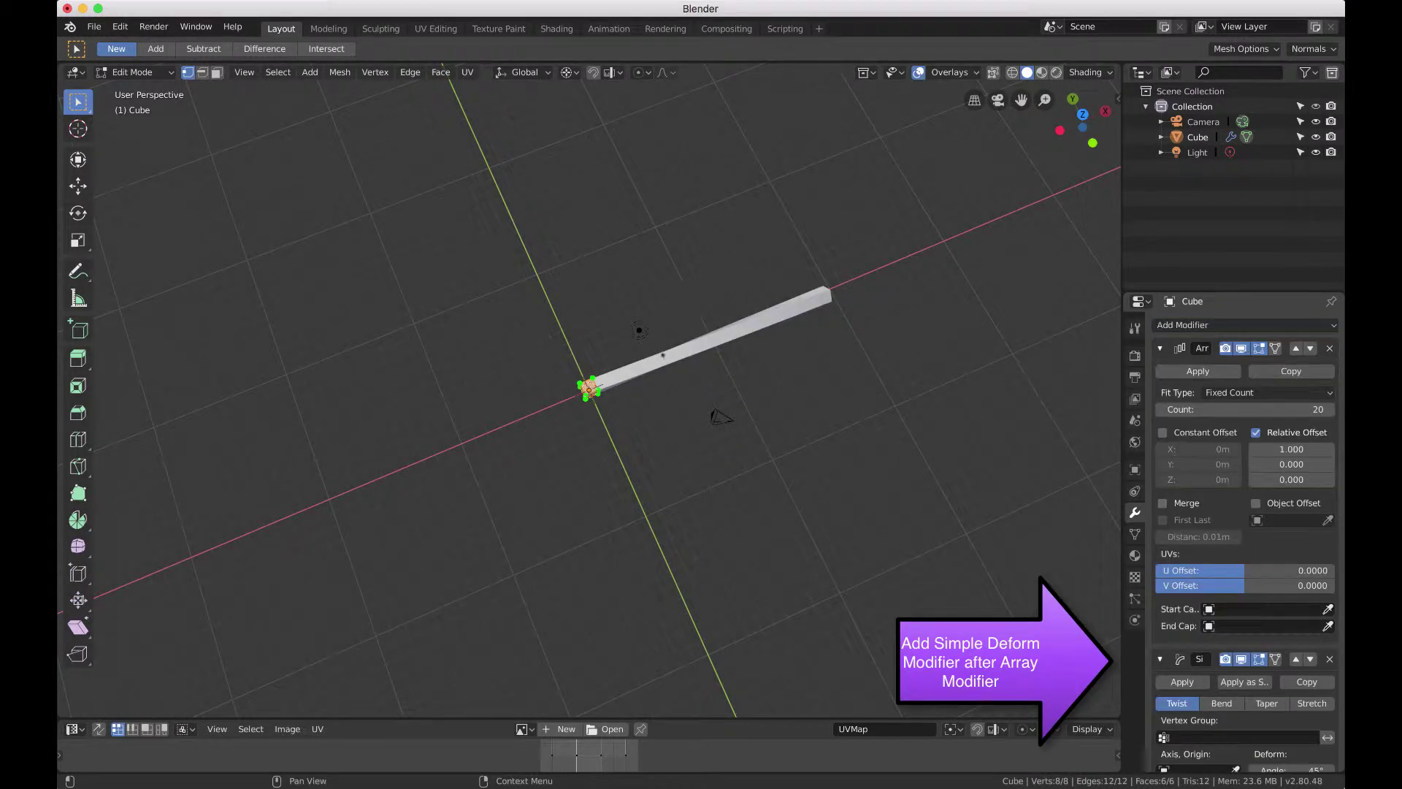
{"action": "left_click", "coordinate": [1222, 703]}
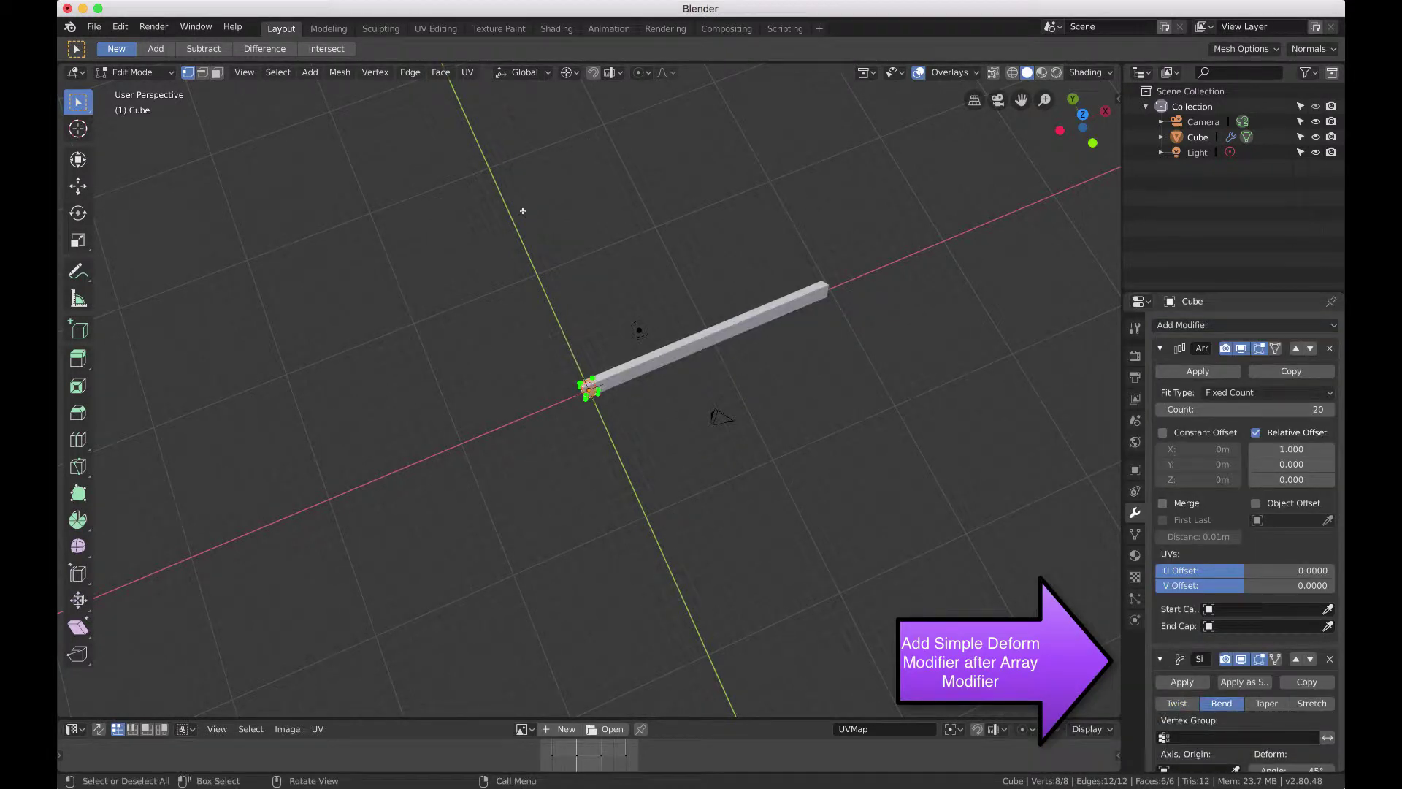
- Set the bend axis to Z and the angle to 360° to close the row into a ring
{"action": "scroll", "coordinate": [1242, 657], "scroll_direction": "down", "scroll_amount": 2}
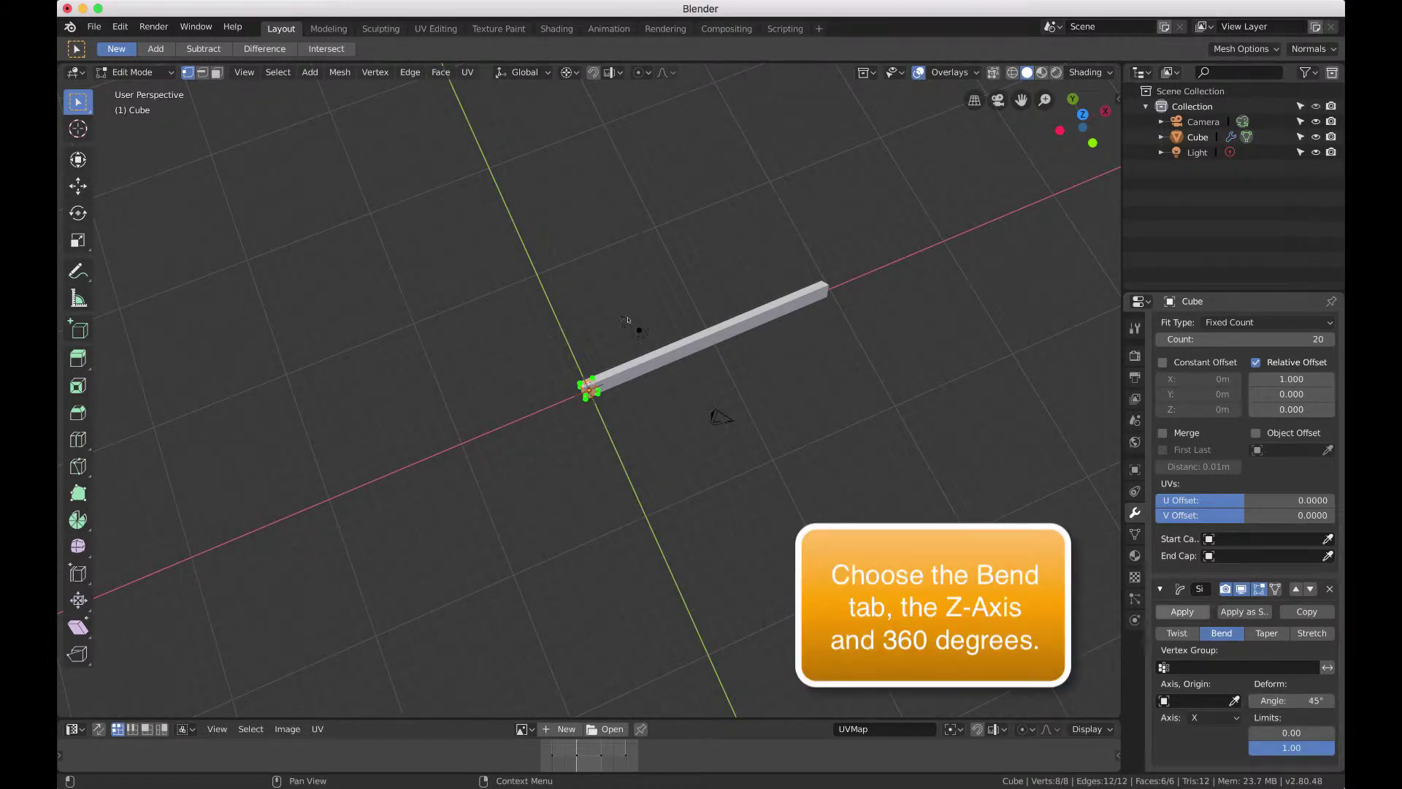
{"action": "left_click", "coordinate": [1216, 717]}
{"action": "left_click", "coordinate": [1215, 665]}
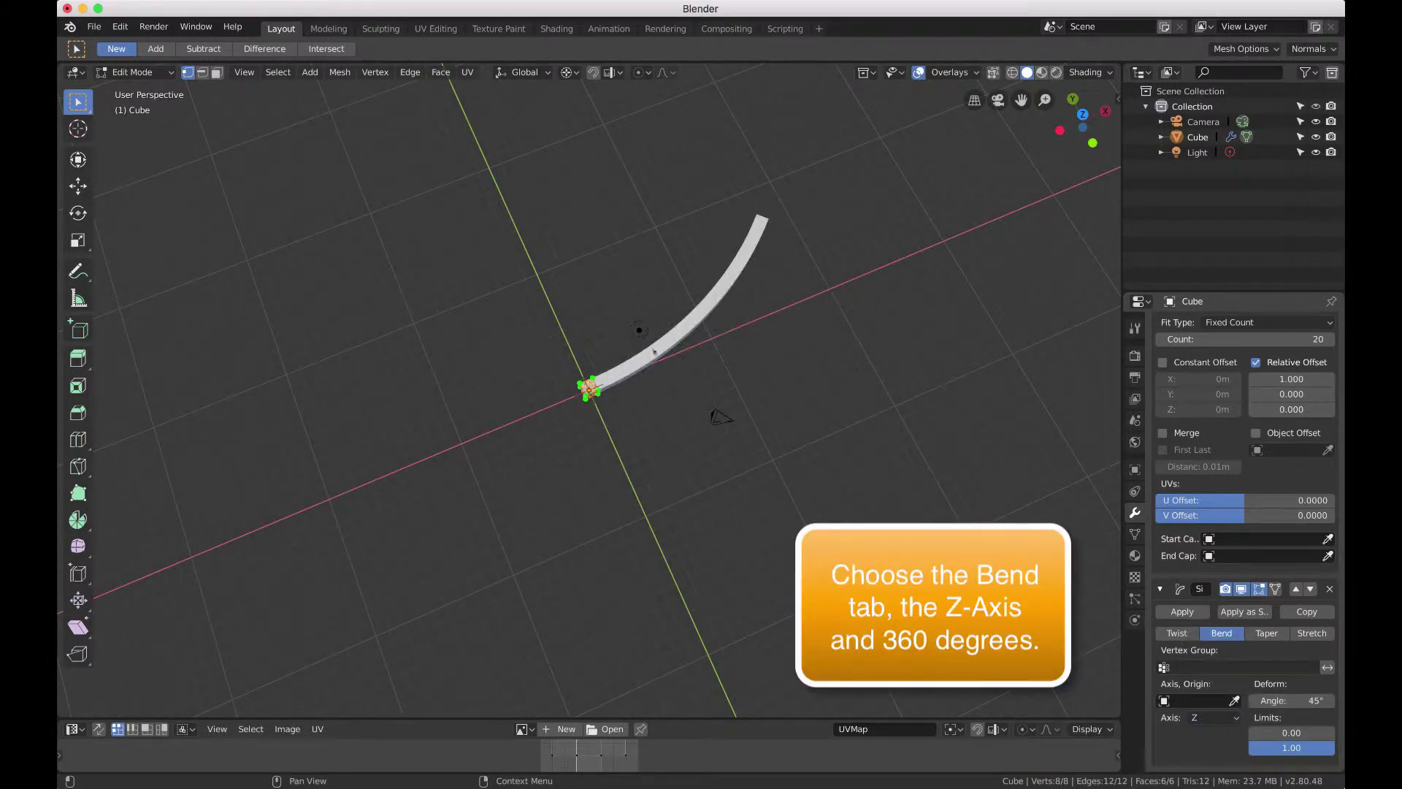
{"action": "left_click", "coordinate": [1271, 701]}
{"action": "type", "text": "3"}
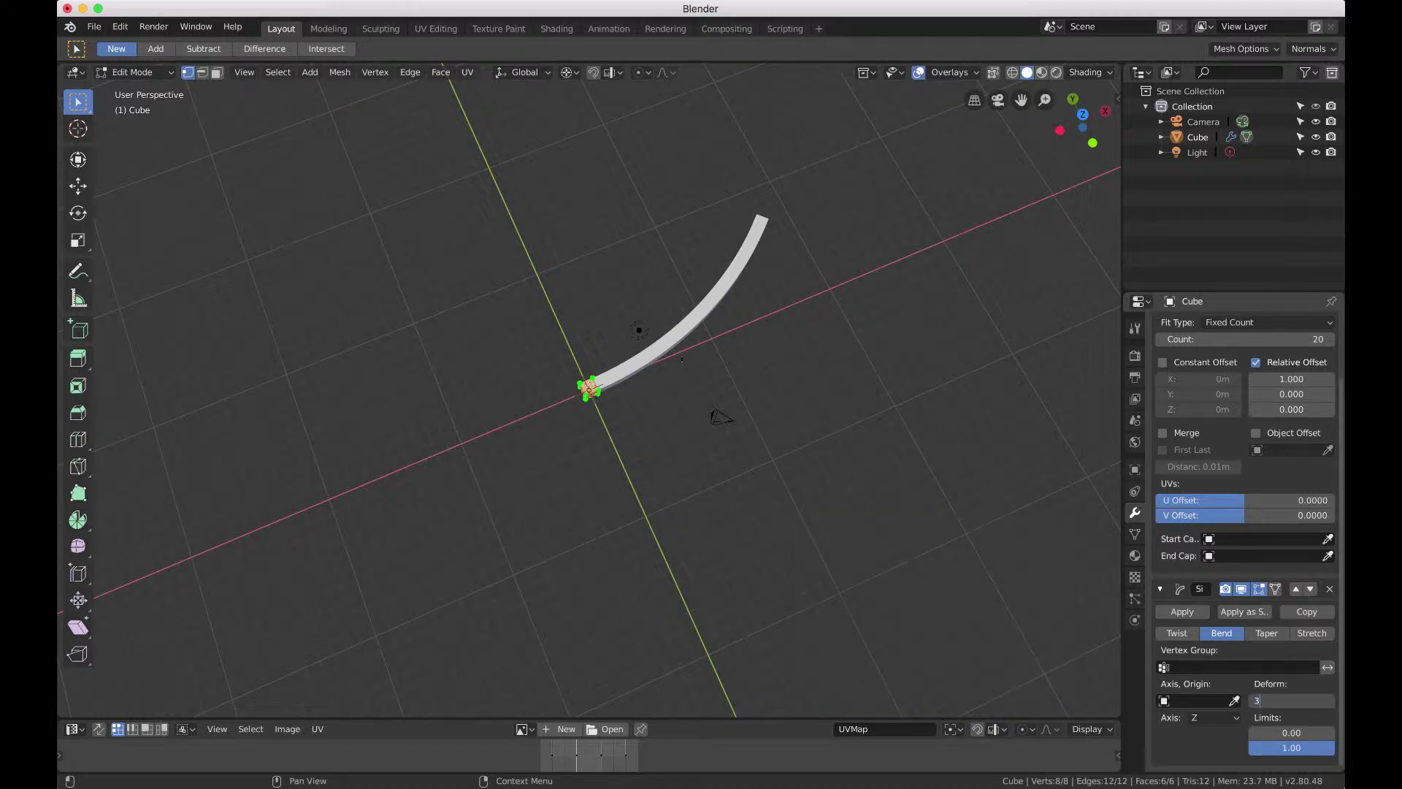
{"action": "type", "text": "60"}
{"action": "key", "text": "Return"}
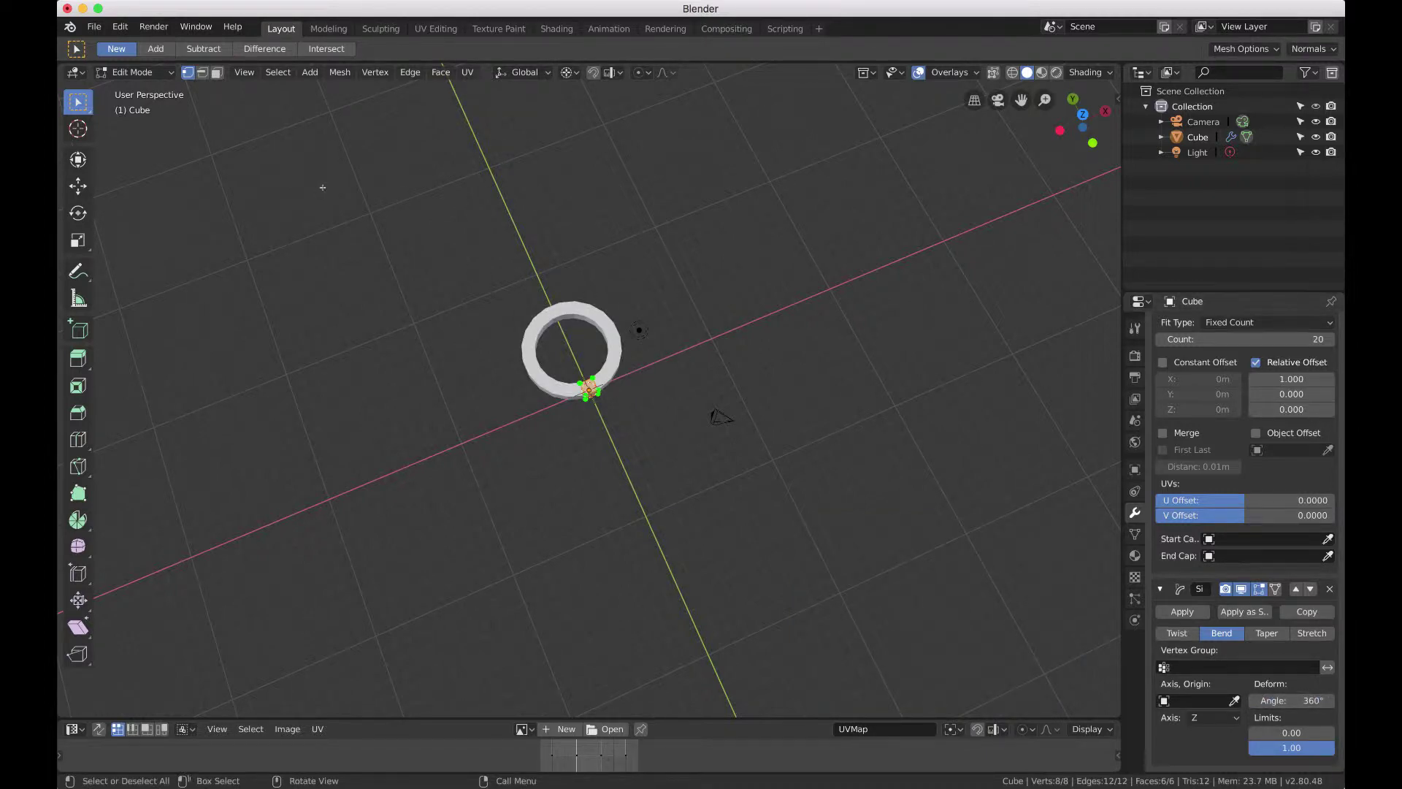
- In top wireframe view, add two loop cuts across the ring's source cube and spread them apart along X
{"action": "scroll", "coordinate": [323, 187], "scroll_direction": "down", "scroll_amount": 10}
{"action": "scroll", "coordinate": [322, 187], "scroll_direction": "up", "scroll_amount": 3}
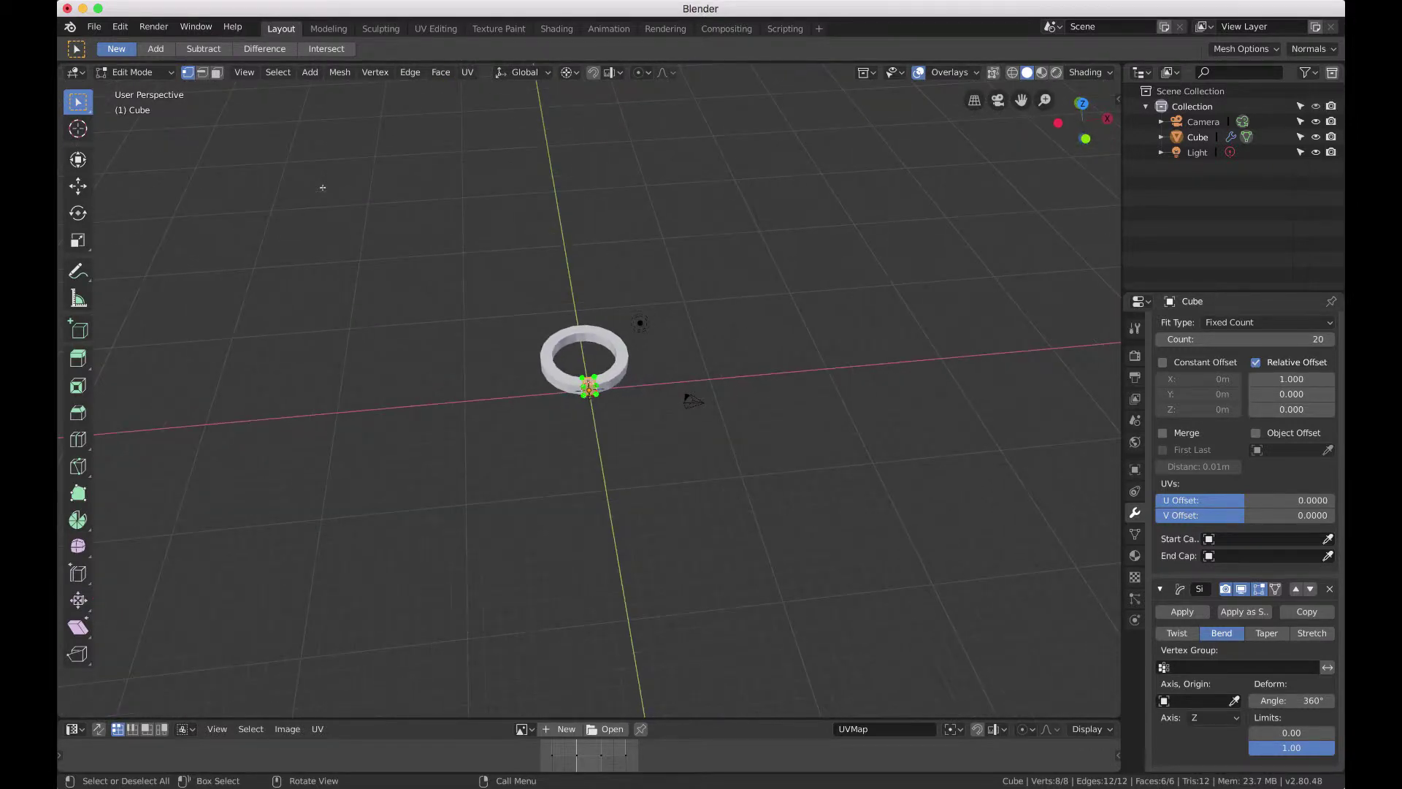
{"action": "key", "text": "KP_7"}
{"action": "key", "text": "z"}
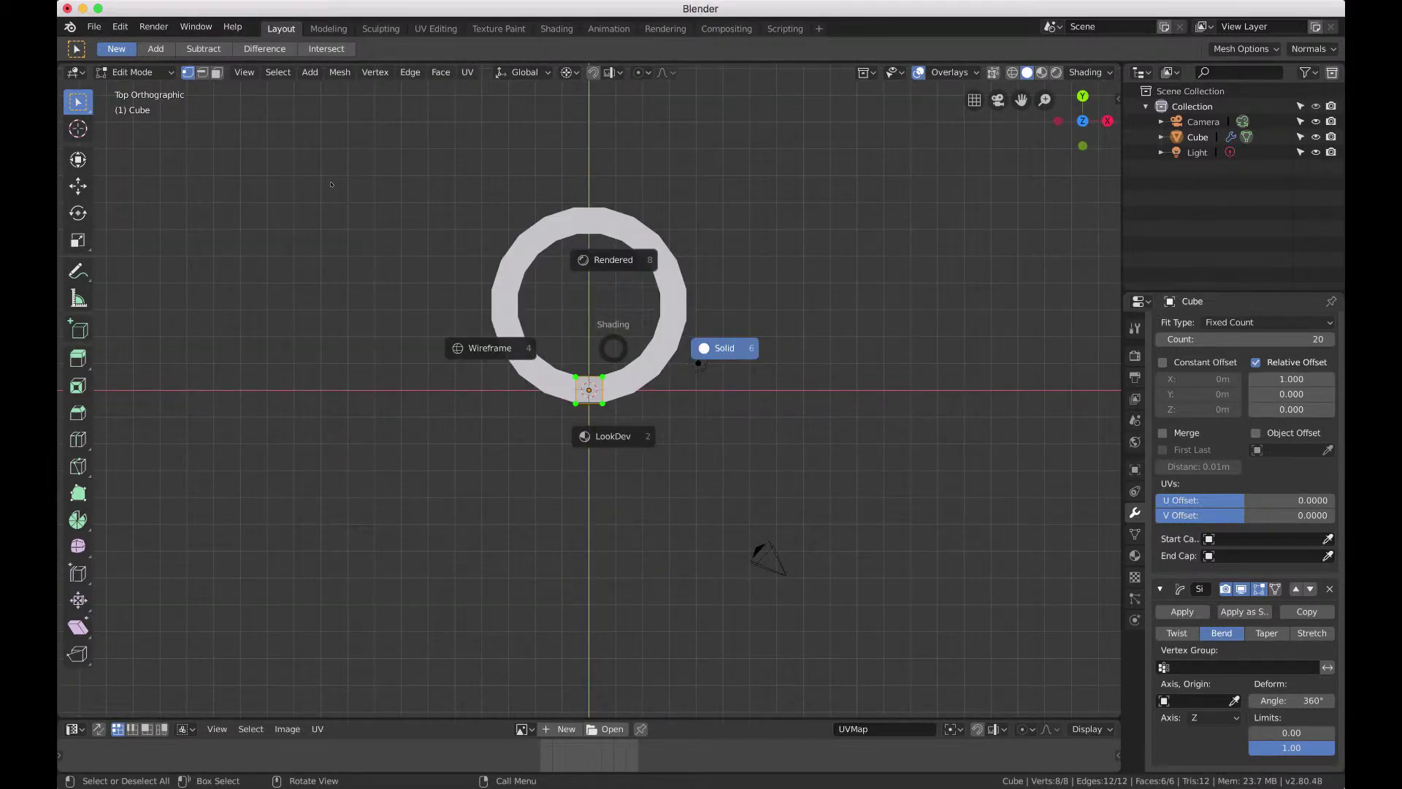
{"action": "left_click", "coordinate": [291, 182]}
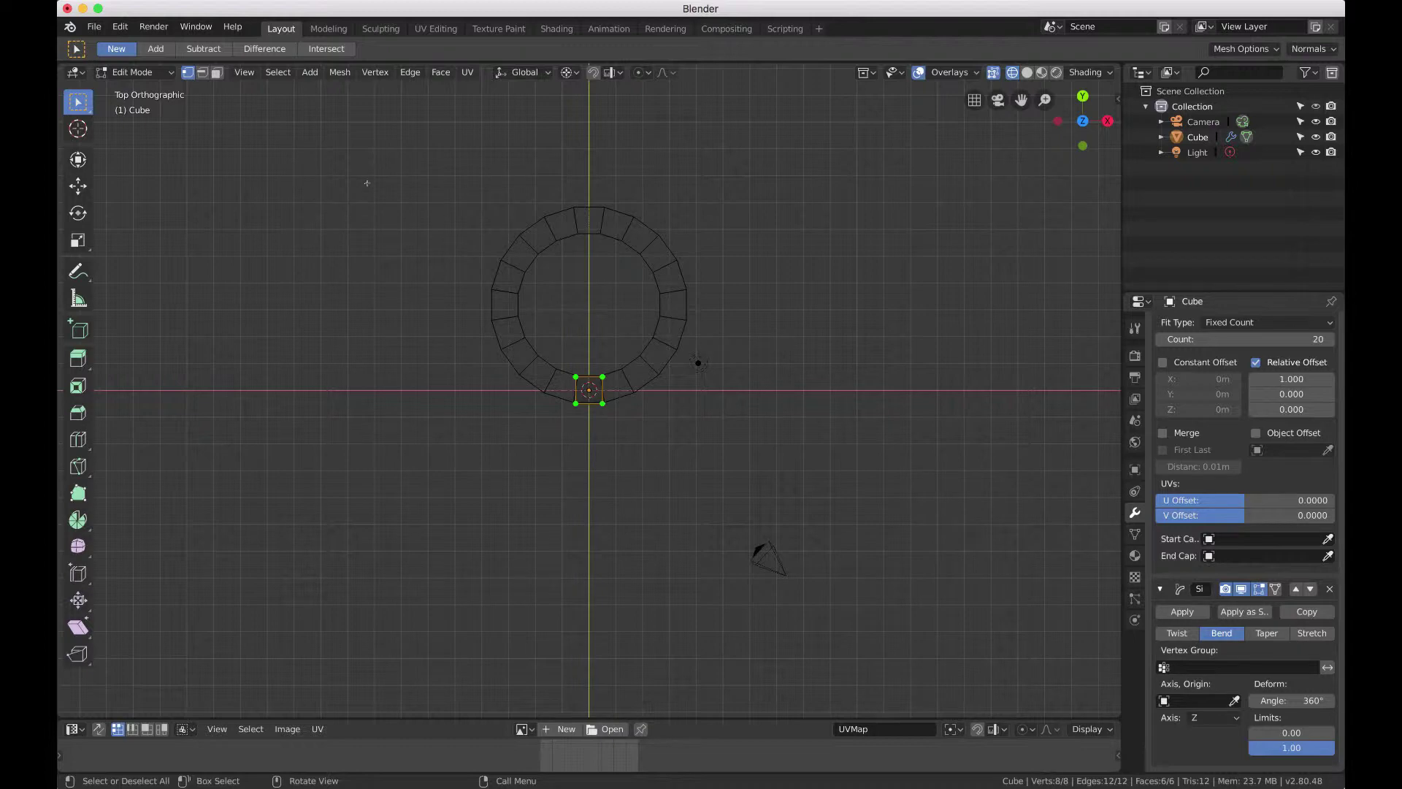
{"action": "key", "text": "ctrl+r"}
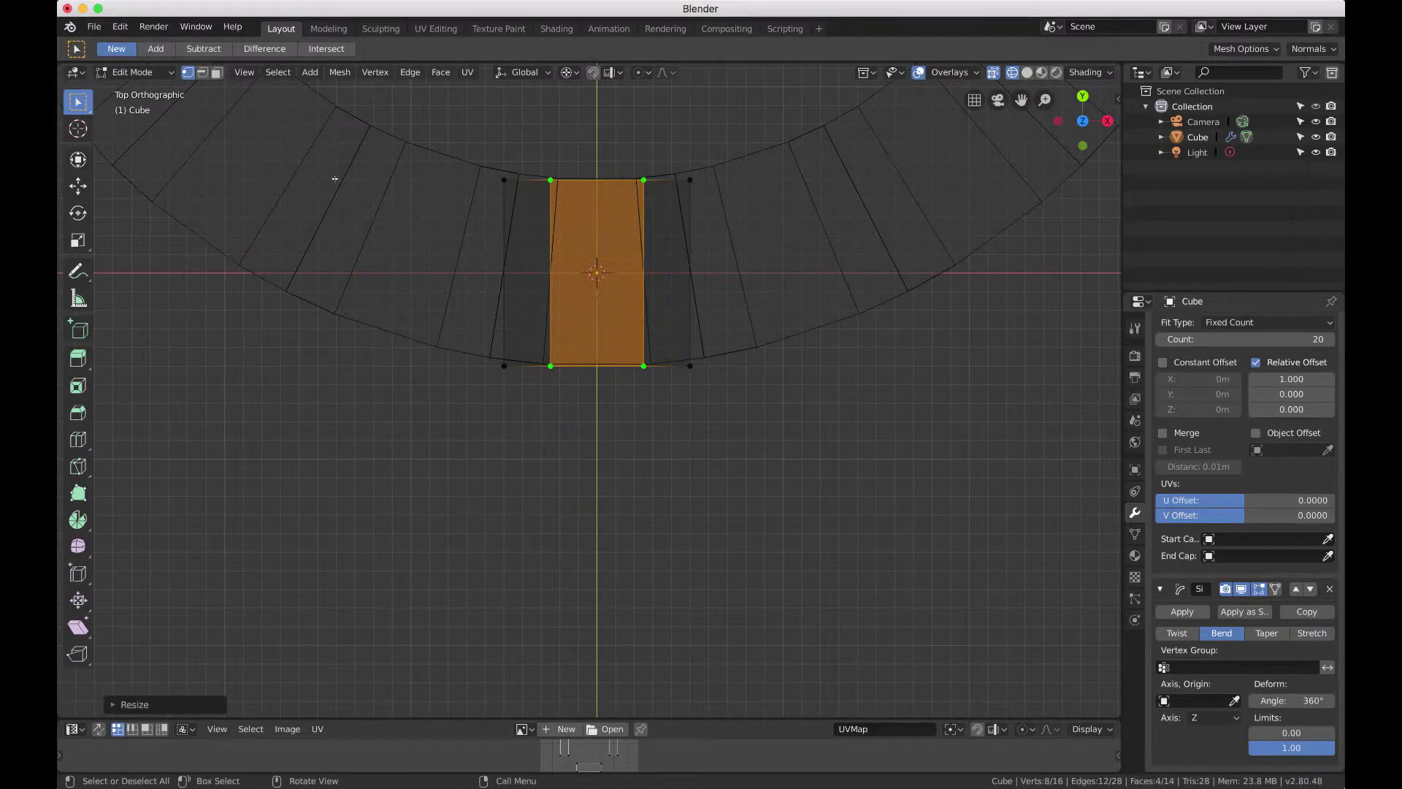
- Using face selection, move the outer middle face of the source cube outward along Y by about 0.48 m to form the gear teeth
{"action": "middle_click_drag", "start_coordinate": [335, 179], "coordinate": [316, 225]}
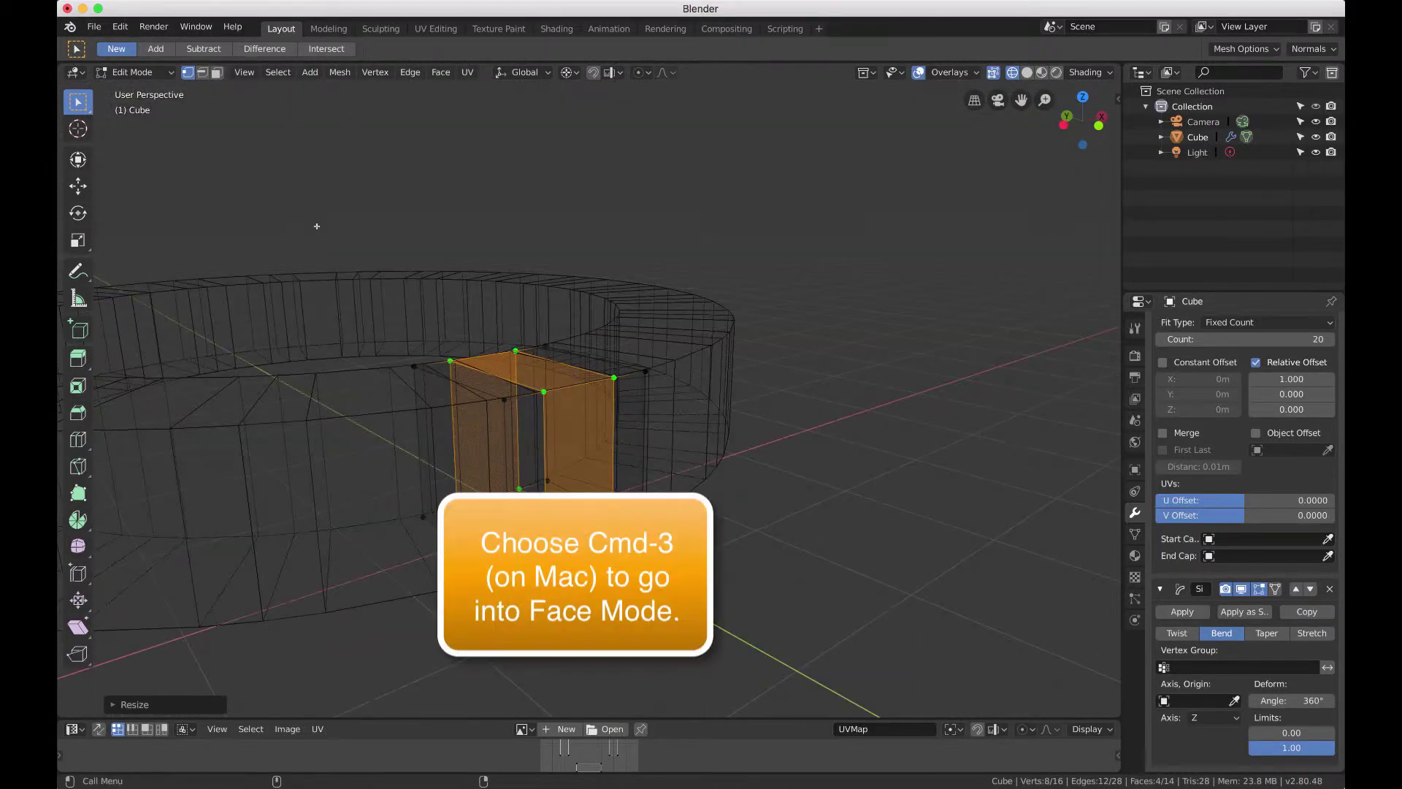
{"action": "key", "text": "3"}
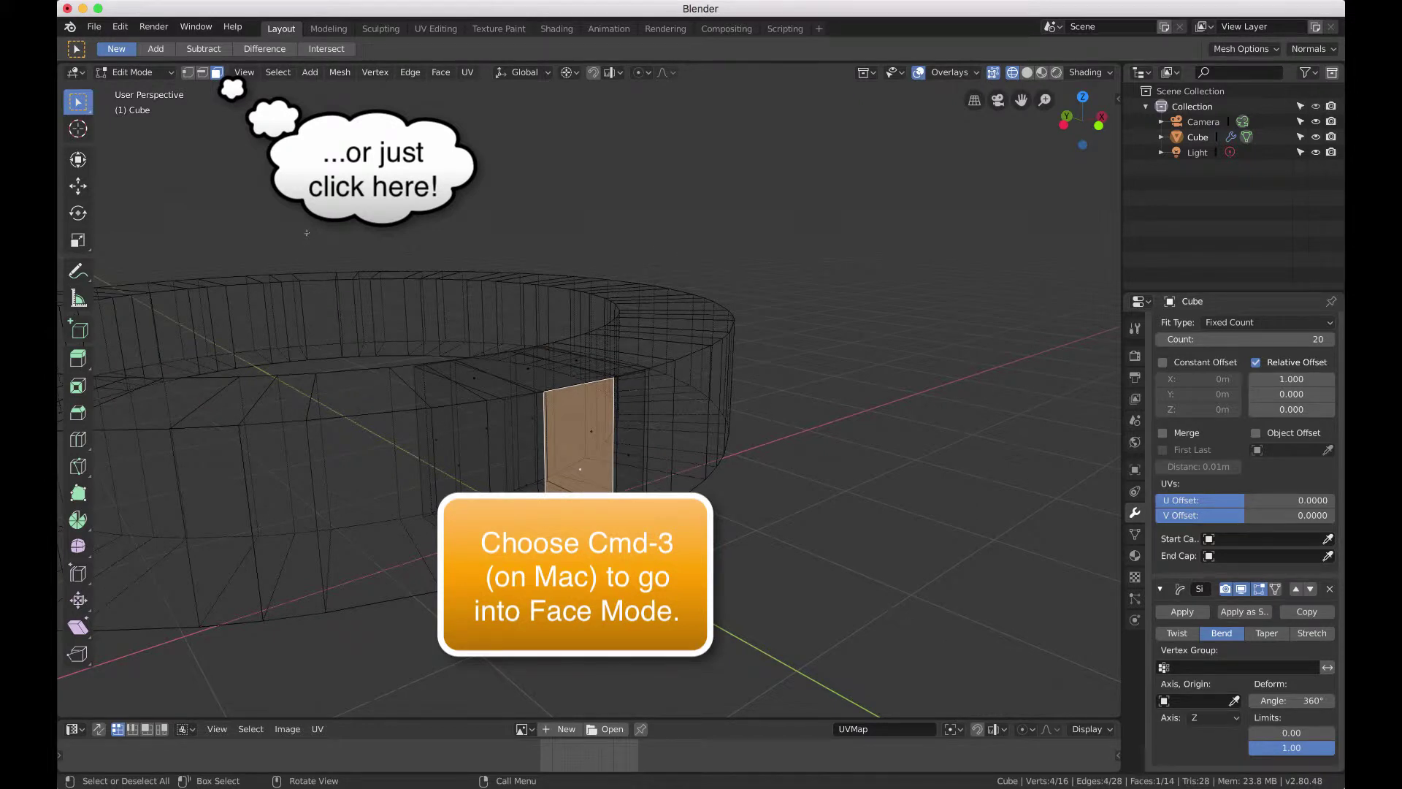
{"action": "key", "text": "g"}
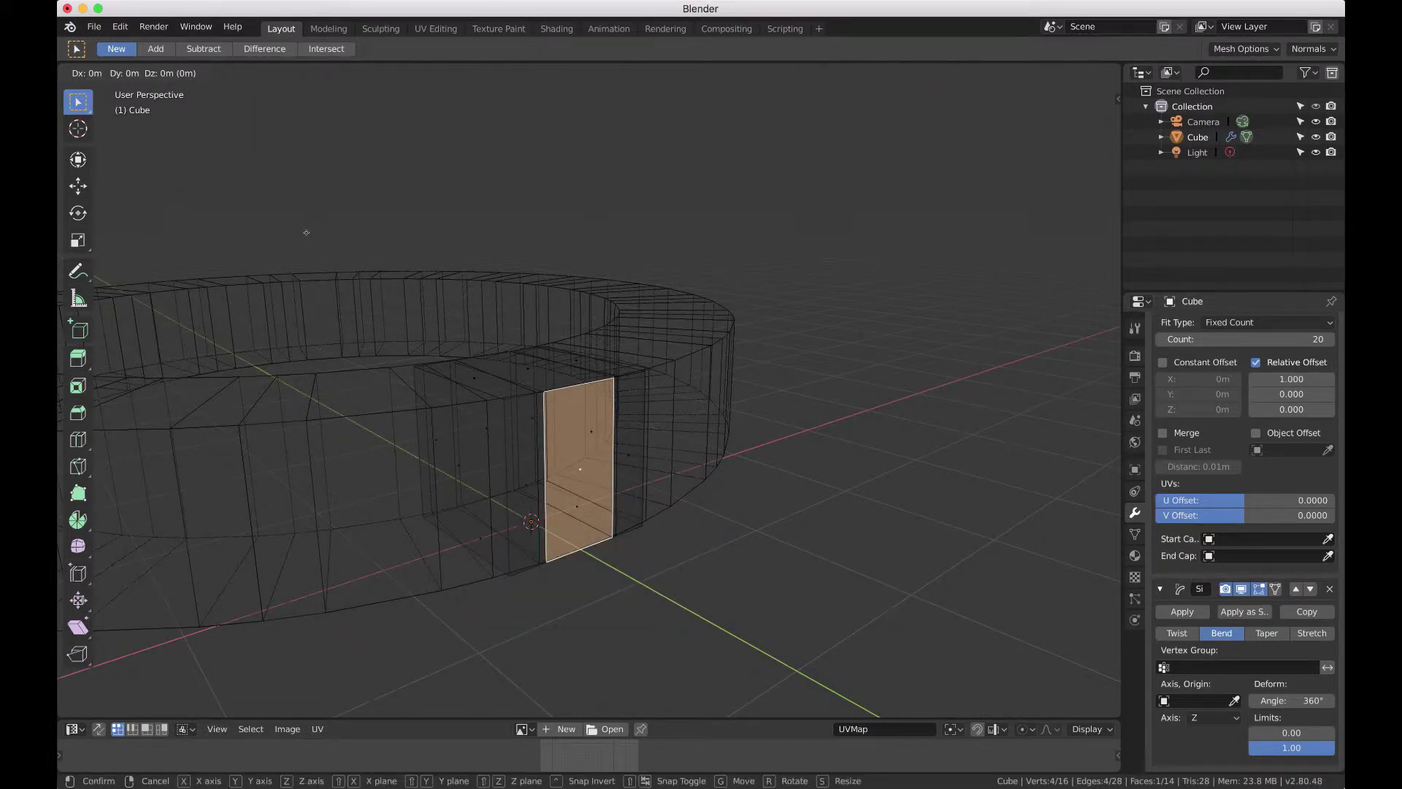
{"action": "key", "text": "y"}
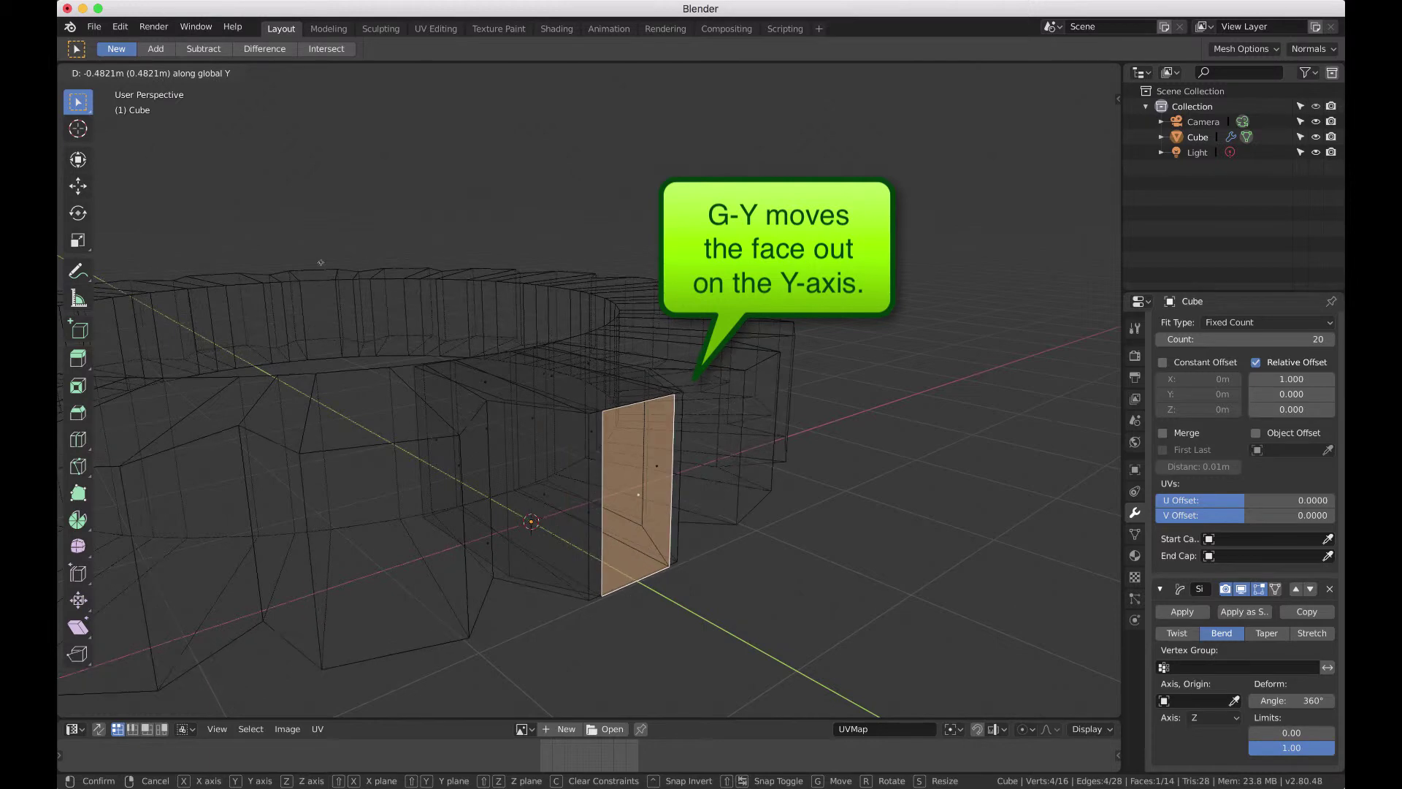
{"action": "left_click", "coordinate": [320, 262]}
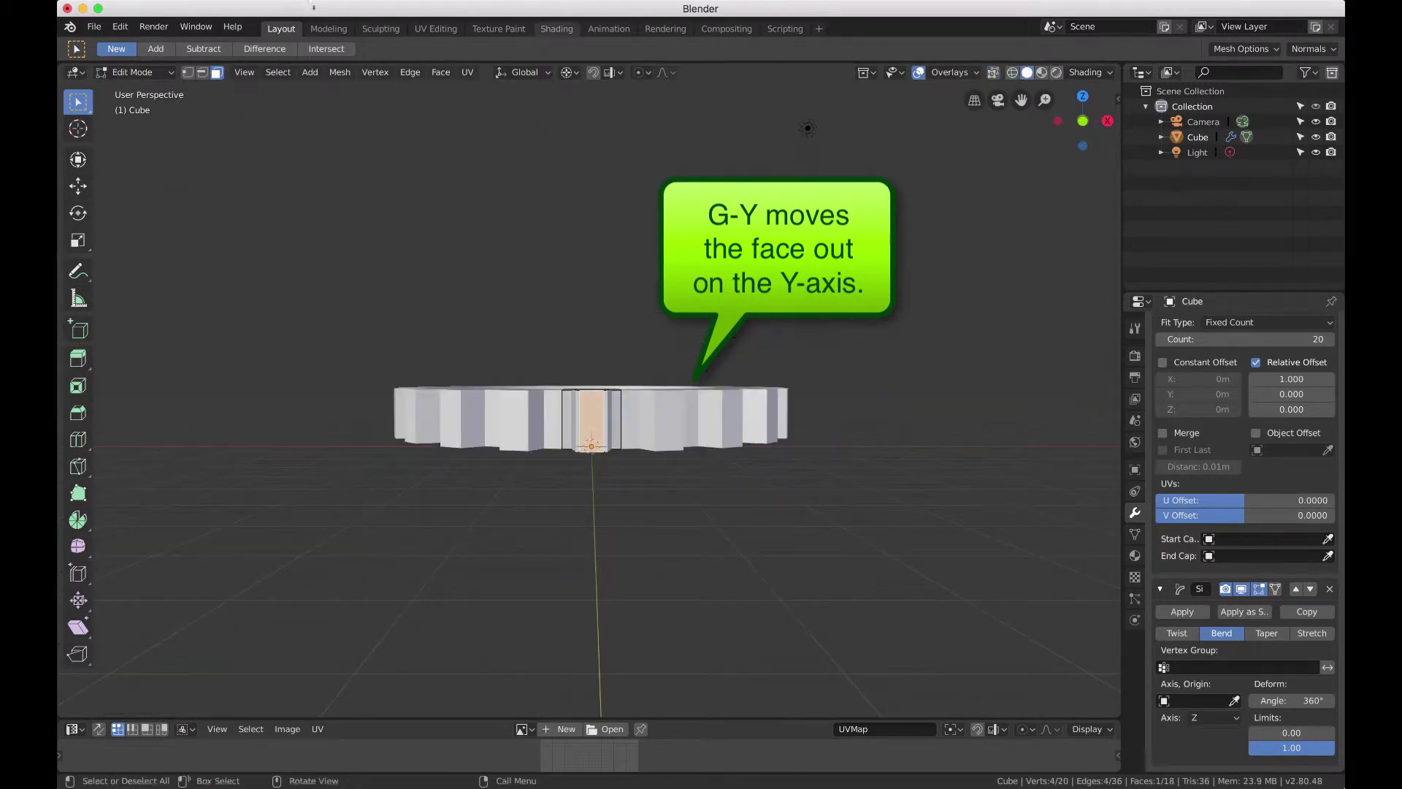
- Set the pivot to Median Point and scale the tooth's outer face by 0.9 along Z
{"action": "left_click", "coordinate": [568, 72]}
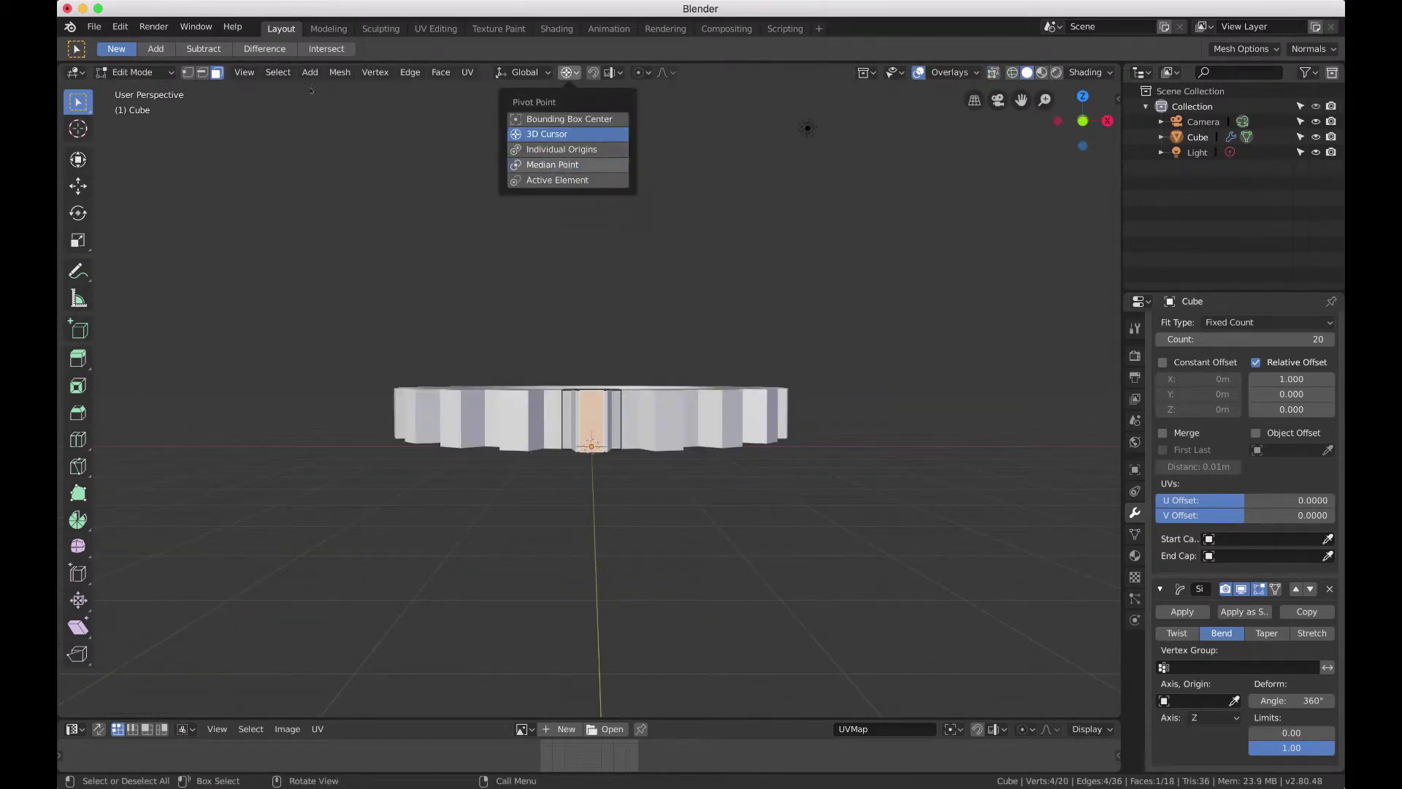
{"action": "left_click", "coordinate": [553, 165]}
{"action": "type", "text": "sz.9"}
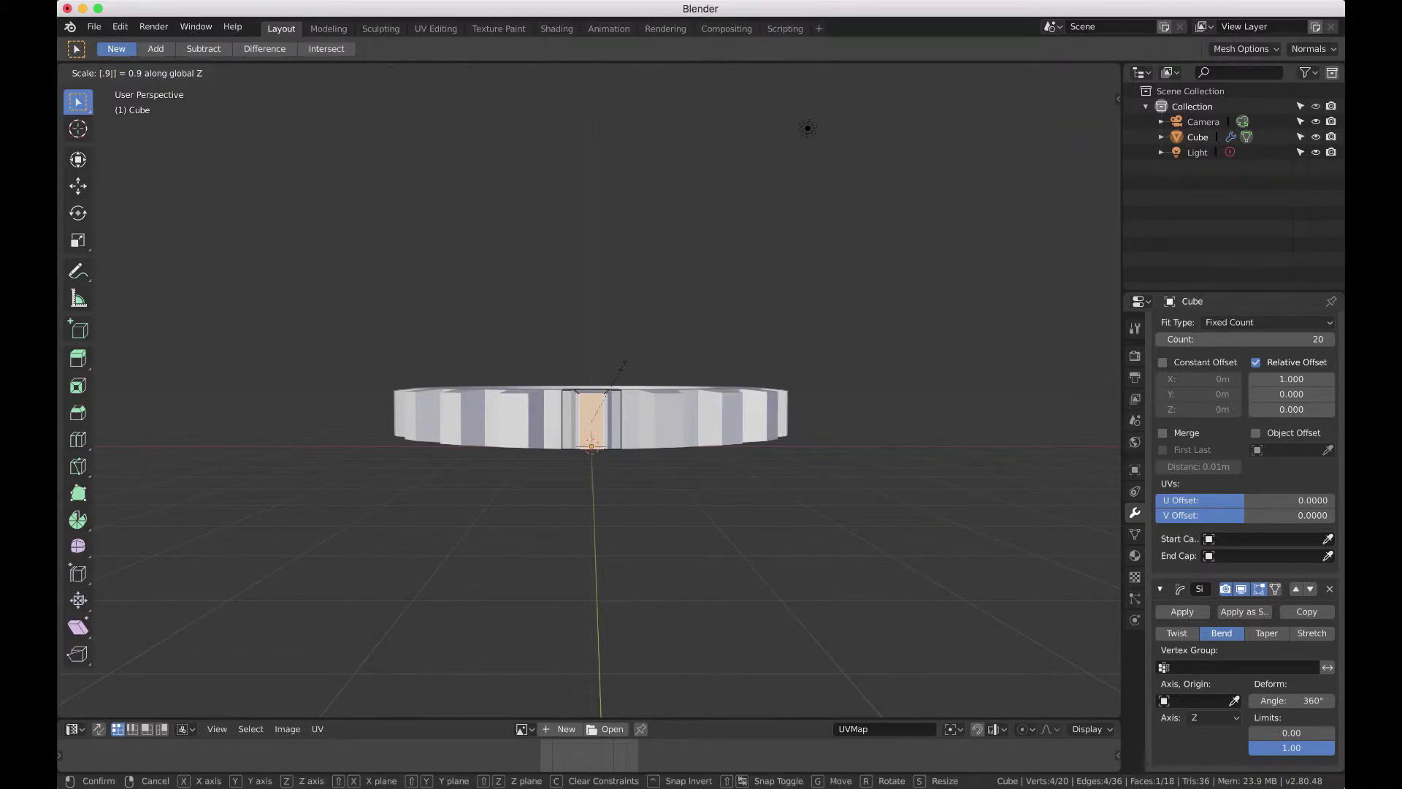
{"action": "key", "text": "Return"}
- Examine the gear and the shape of its teeth from the side and from above
{"action": "middle_click_drag", "start_coordinate": [625, 361], "coordinate": [340, 192]}
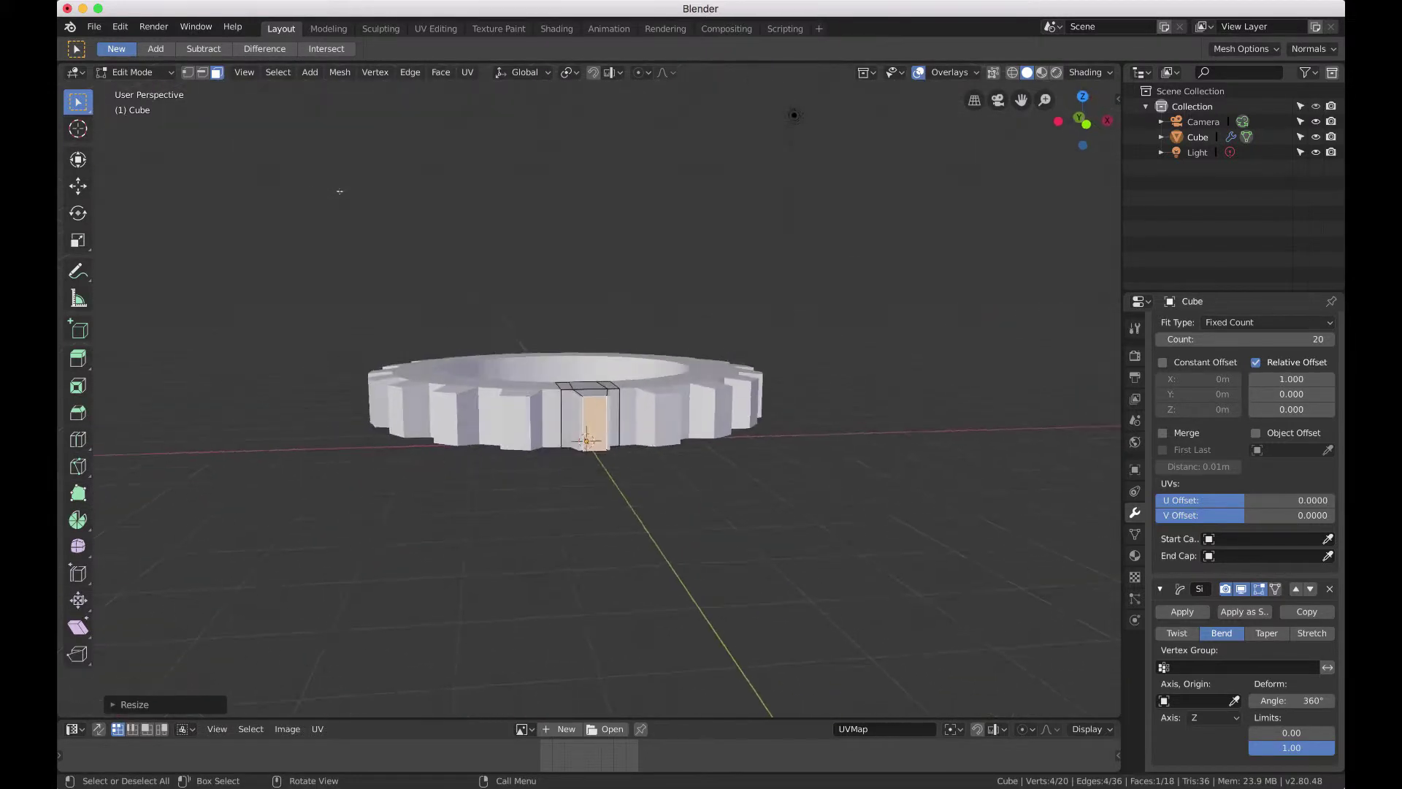
{"action": "scroll", "coordinate": [339, 191], "scroll_direction": "right", "scroll_amount": 5}
{"action": "scroll", "coordinate": [339, 192], "scroll_direction": "right", "scroll_amount": 5}
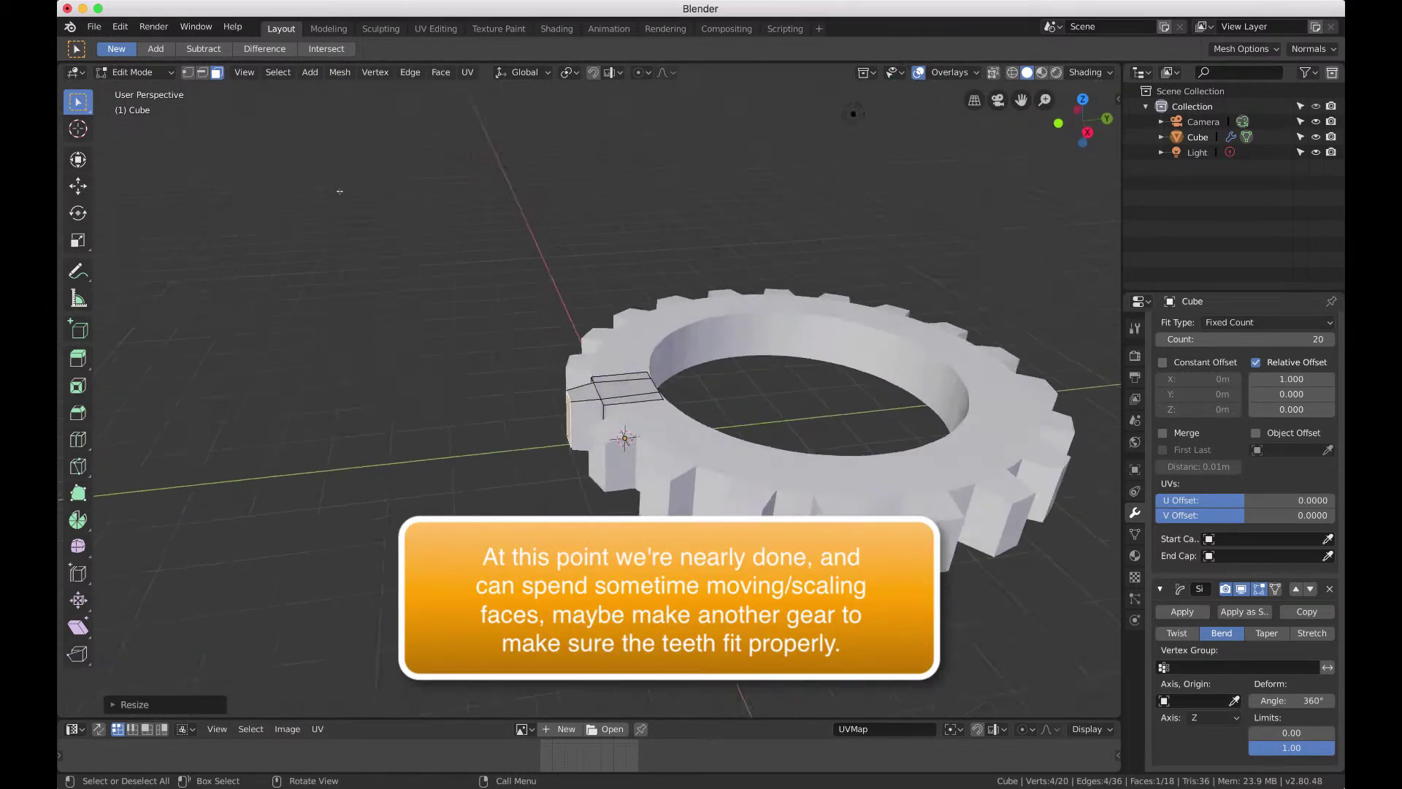
{"action": "scroll", "coordinate": [340, 191], "scroll_direction": "right", "scroll_amount": 3}
{"action": "scroll", "coordinate": [340, 191], "scroll_direction": "left", "scroll_amount": 10}
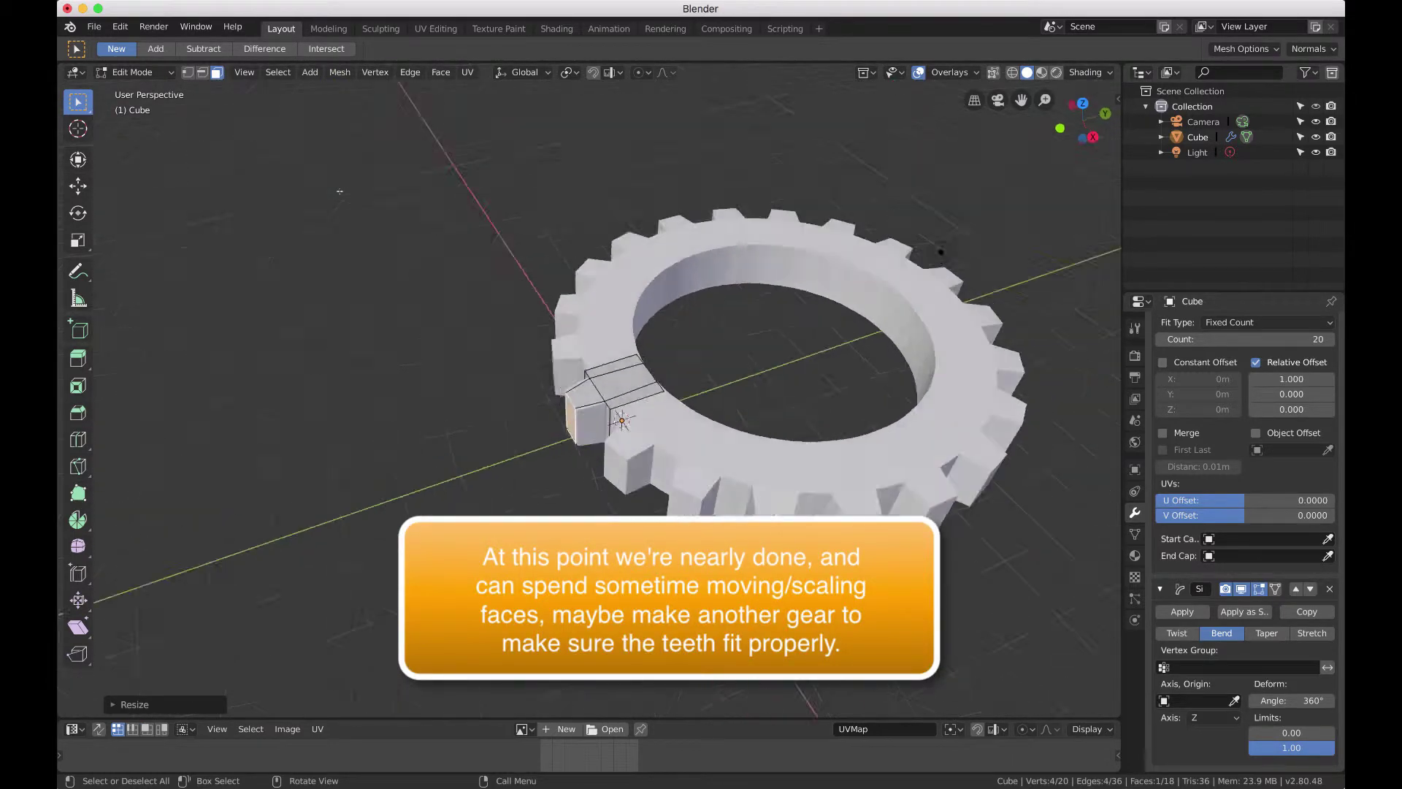
{"action": "scroll", "coordinate": [339, 191], "scroll_direction": "up", "scroll_amount": 3}
{"action": "scroll", "coordinate": [339, 192], "scroll_direction": "down", "scroll_amount": 2}
{"action": "scroll", "coordinate": [340, 192], "scroll_direction": "up", "scroll_amount": 3}
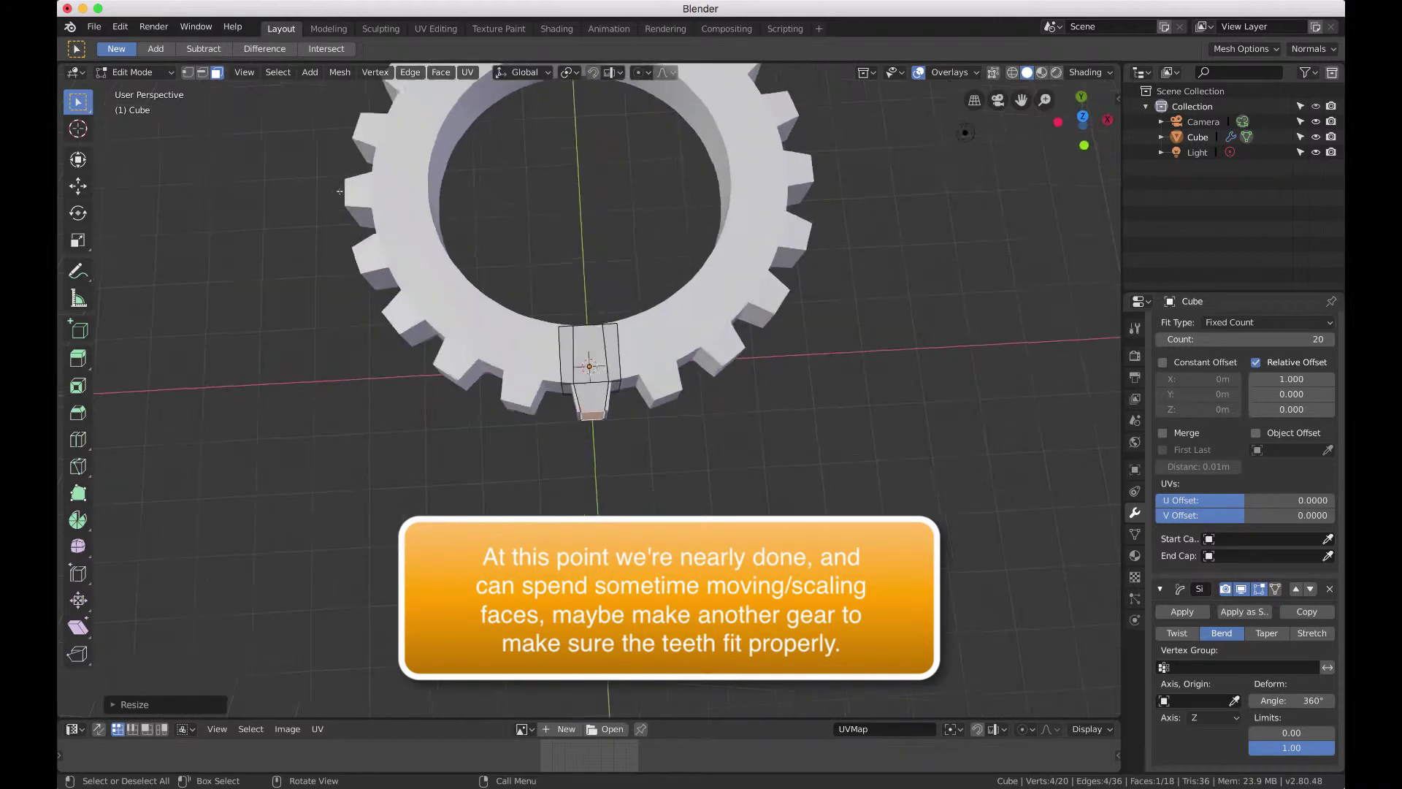
{"action": "scroll", "coordinate": [340, 191], "scroll_direction": "down", "scroll_amount": 10}
{"action": "scroll", "coordinate": [339, 191], "scroll_direction": "up", "scroll_amount": 7}
{"action": "scroll", "coordinate": [340, 191], "scroll_direction": "up", "scroll_amount": 4}
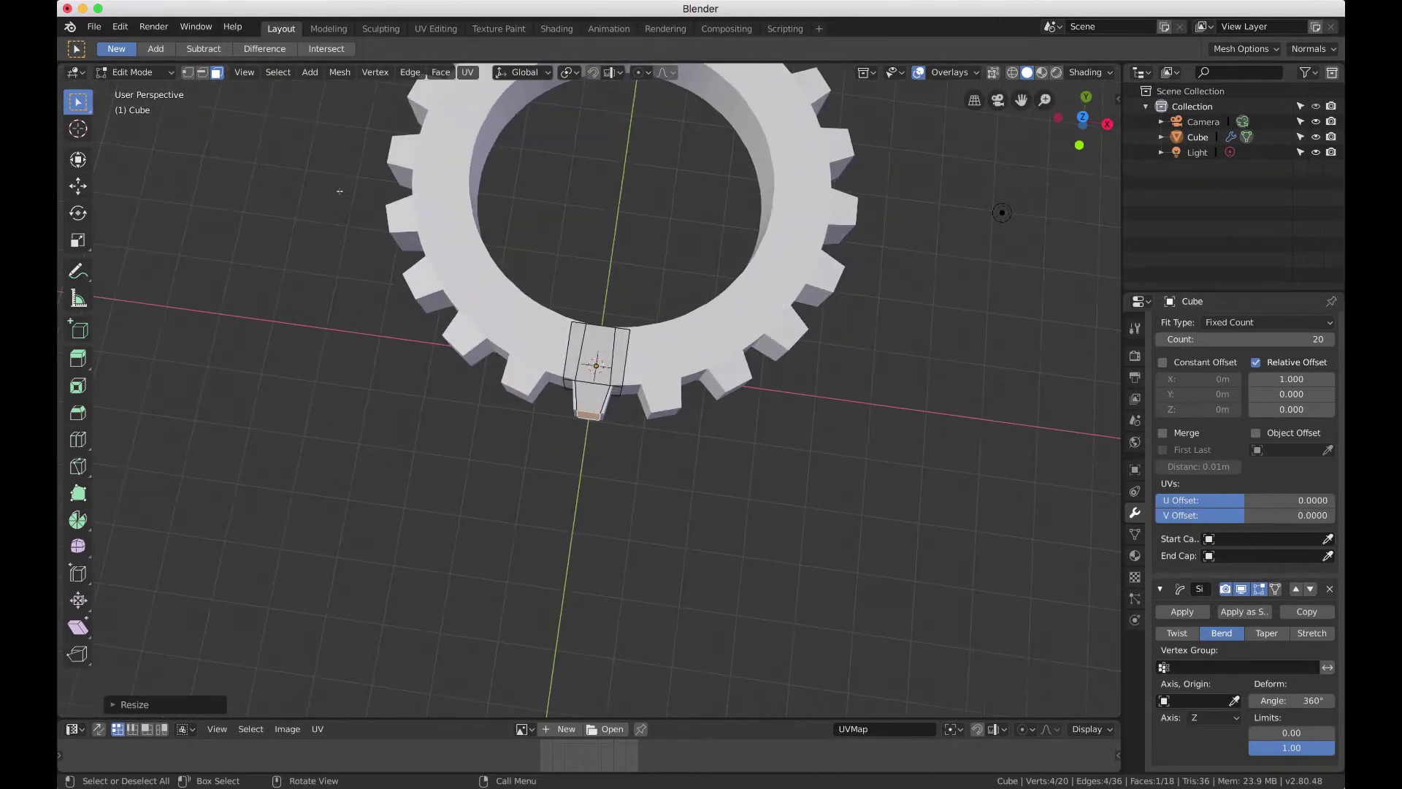
{"action": "scroll", "coordinate": [362, 181], "scroll_direction": "down", "scroll_amount": 5}
{"action": "scroll", "coordinate": [361, 181], "scroll_direction": "up", "scroll_amount": 4}
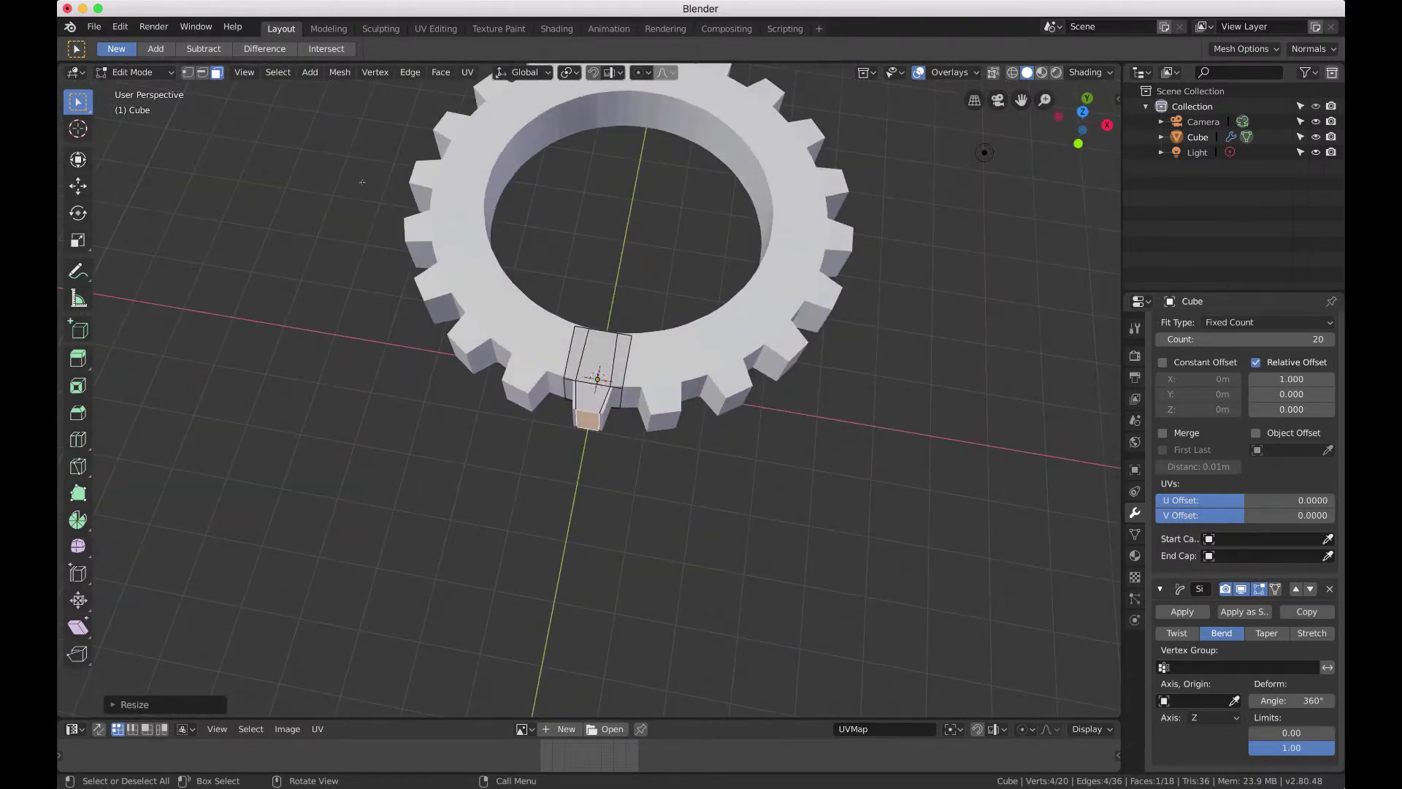
{"action": "scroll", "coordinate": [363, 183], "scroll_direction": "up", "scroll_amount": 4}
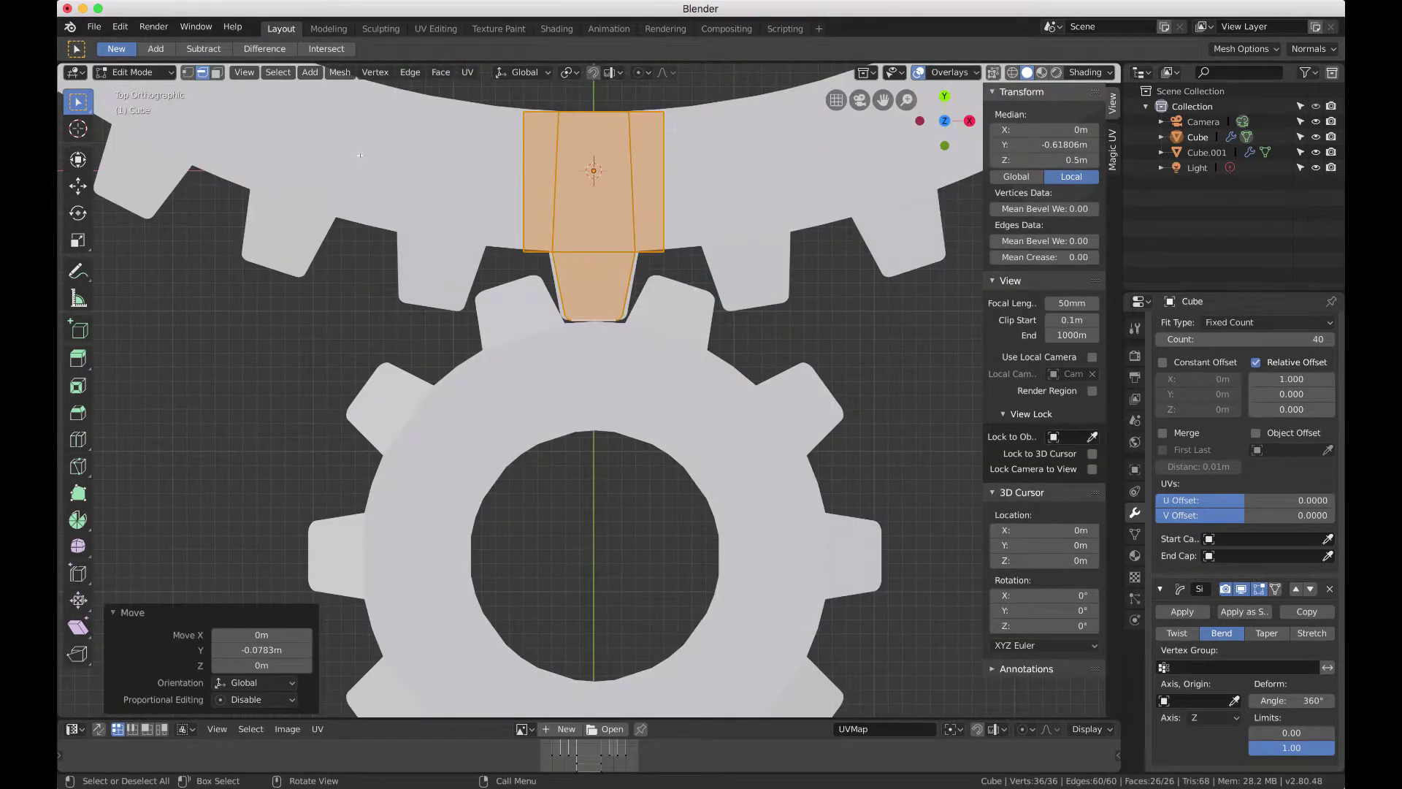
{"action": "key", "text": "Tab"}
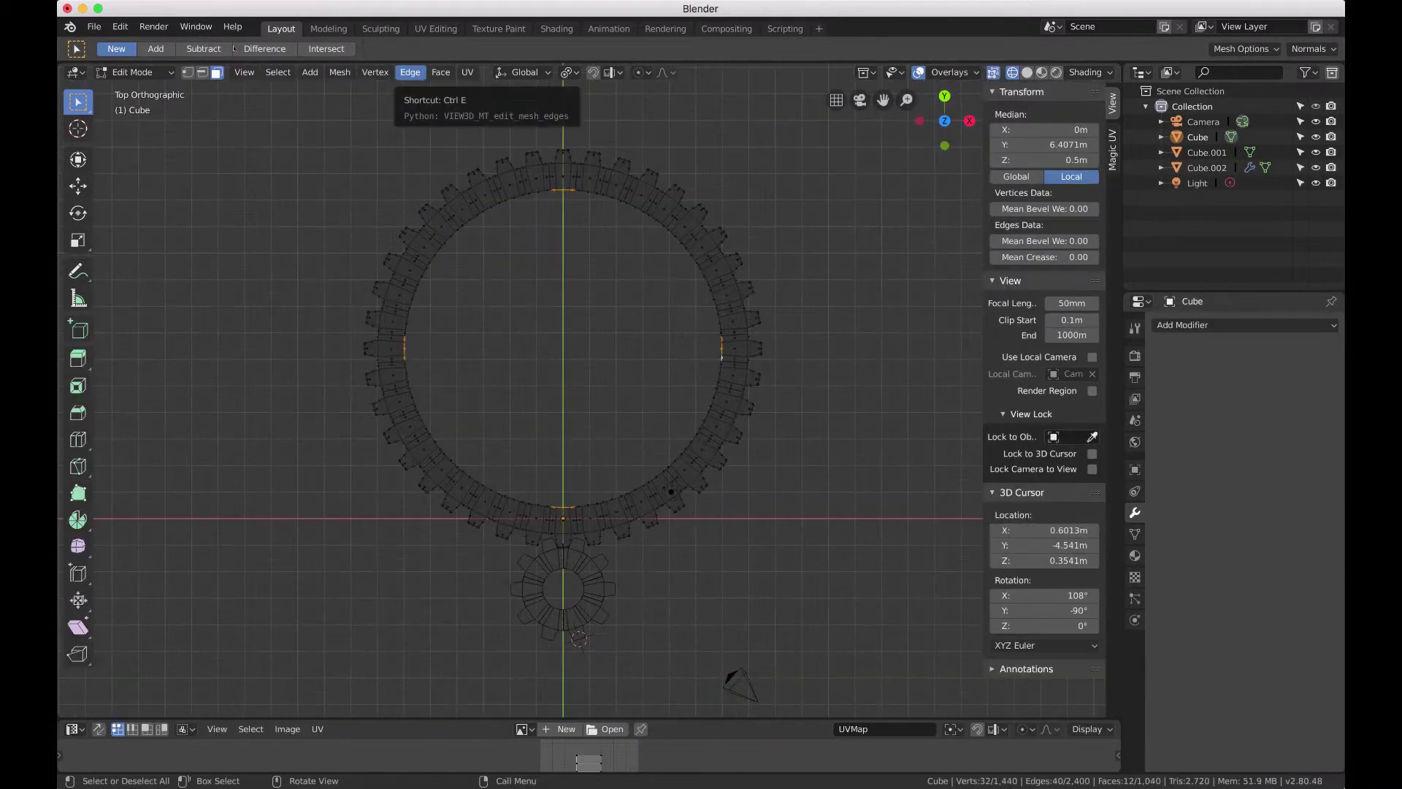
- Try extruding the selected inner faces of the large gear individually toward its centre, and undo the extrusion
{"action": "left_click", "coordinate": [440, 72]}
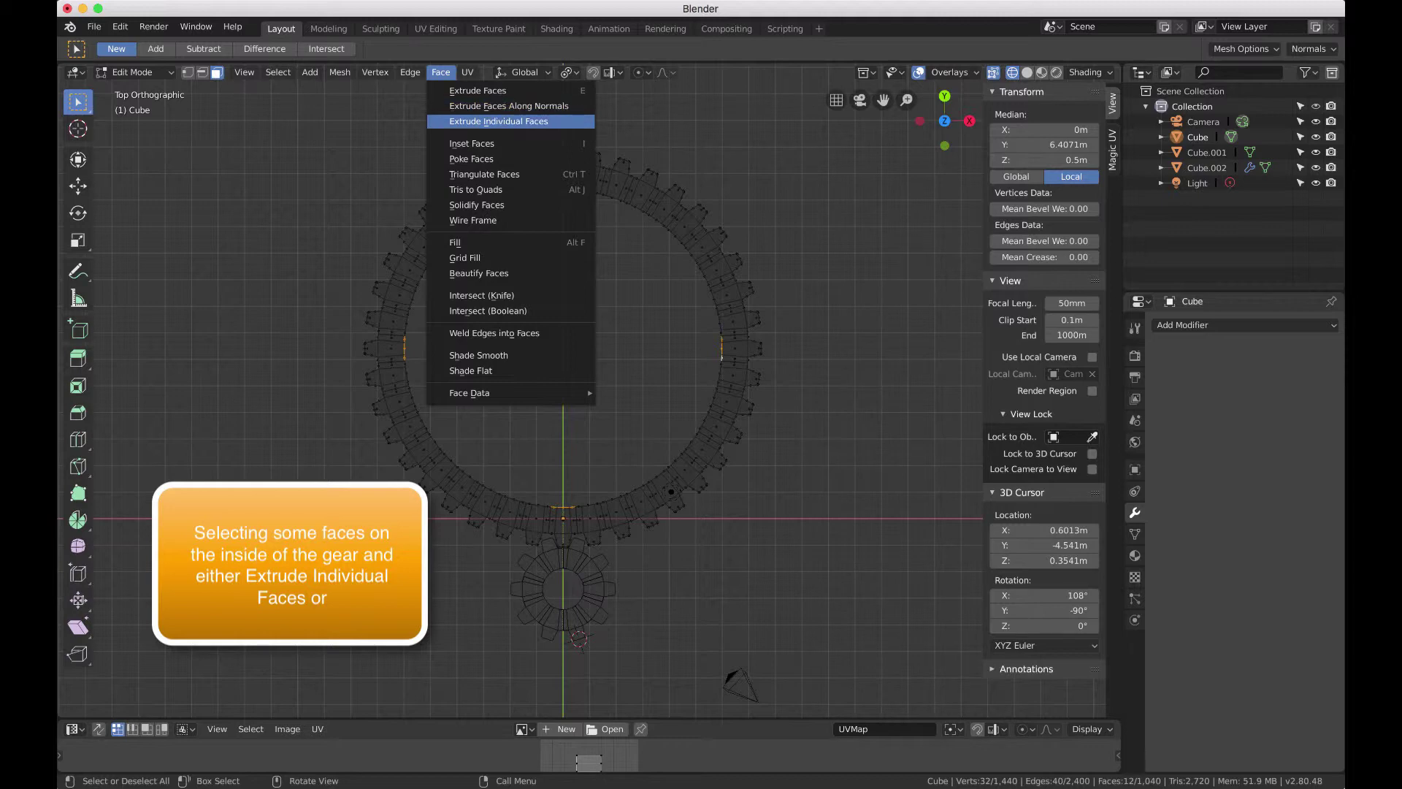
{"action": "left_click", "coordinate": [509, 106]}
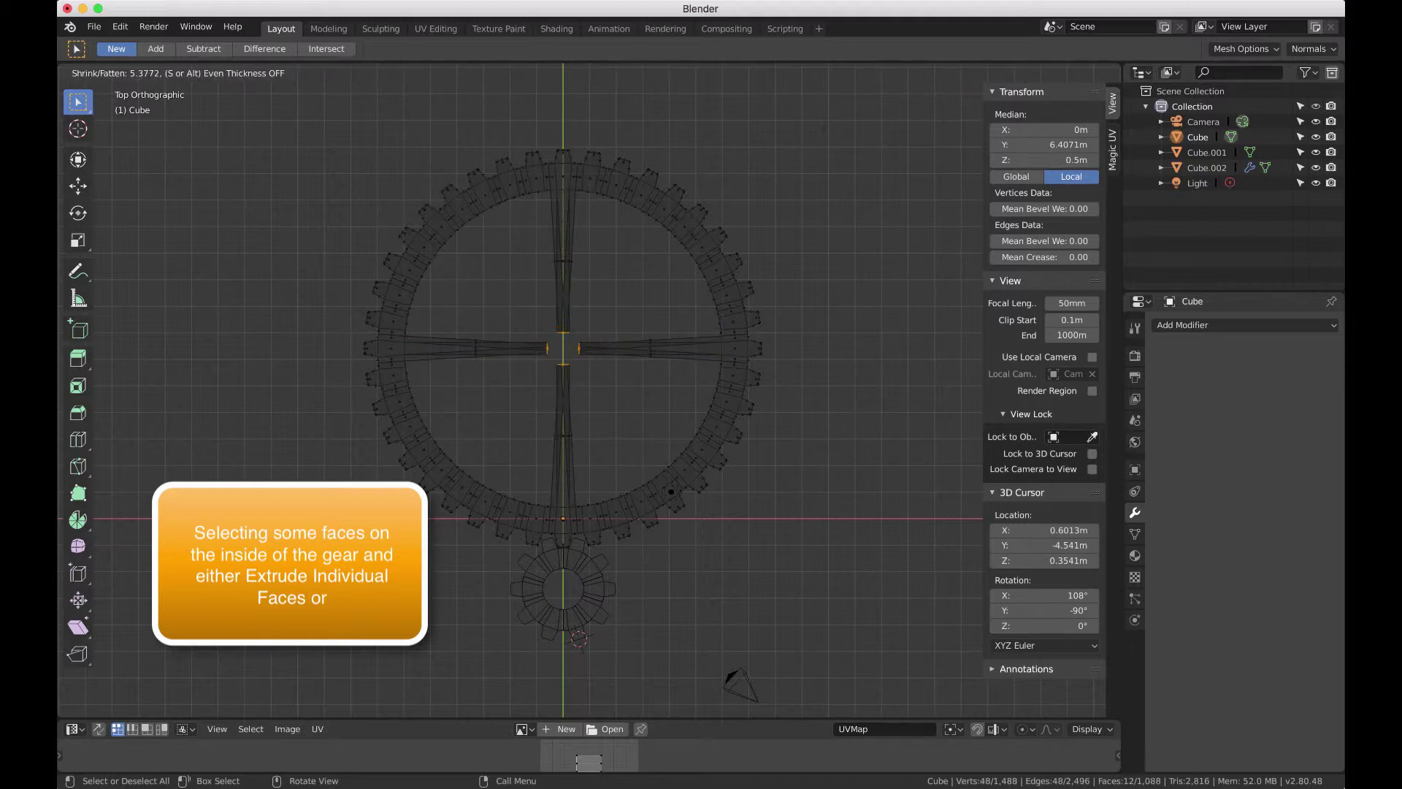
{"action": "left_click", "coordinate": [267, 106]}
{"action": "key", "text": "ctrl+z"}
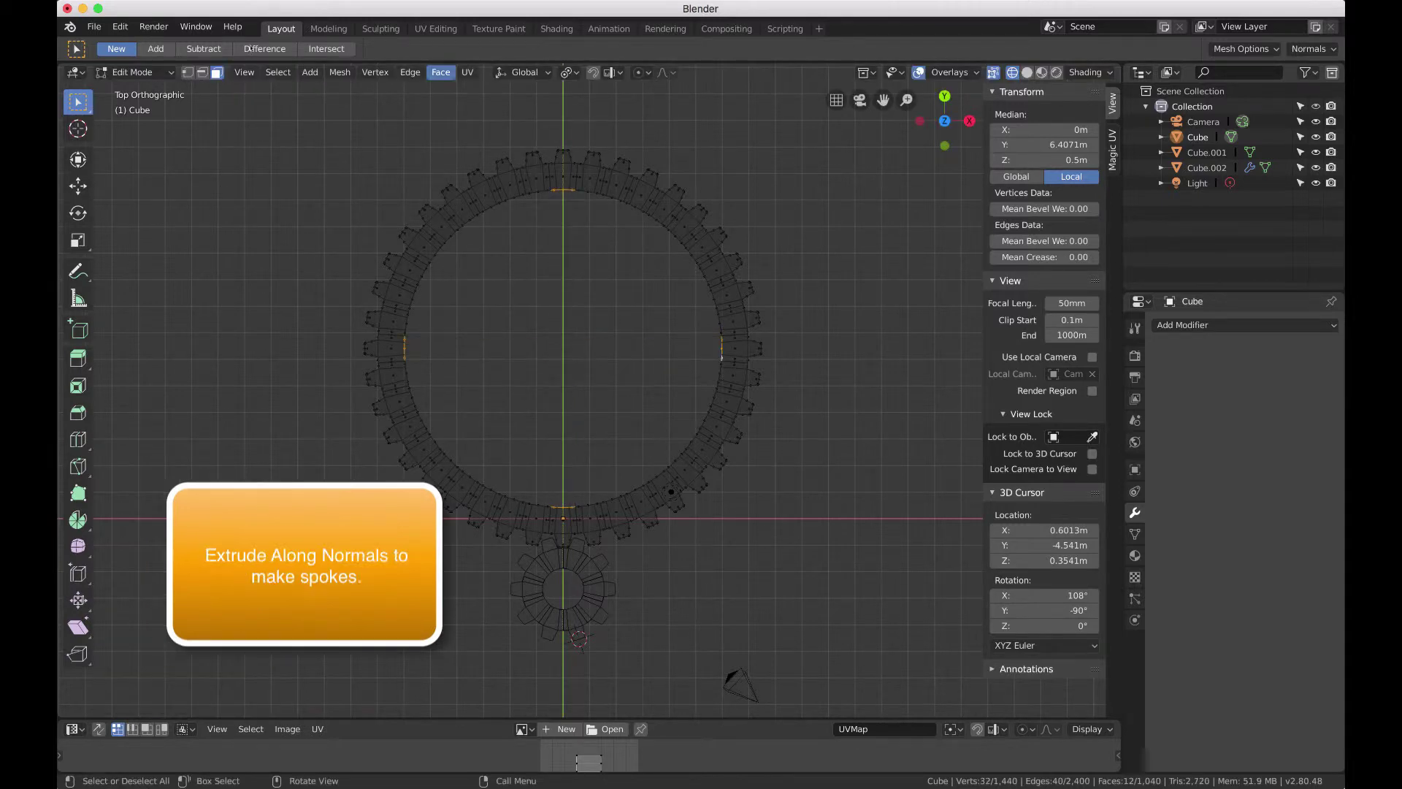
- Extrude the selected inner faces of the large gear along their normals toward the centre to make four spokes
{"action": "left_click", "coordinate": [440, 71]}
{"action": "left_click", "coordinate": [510, 106]}
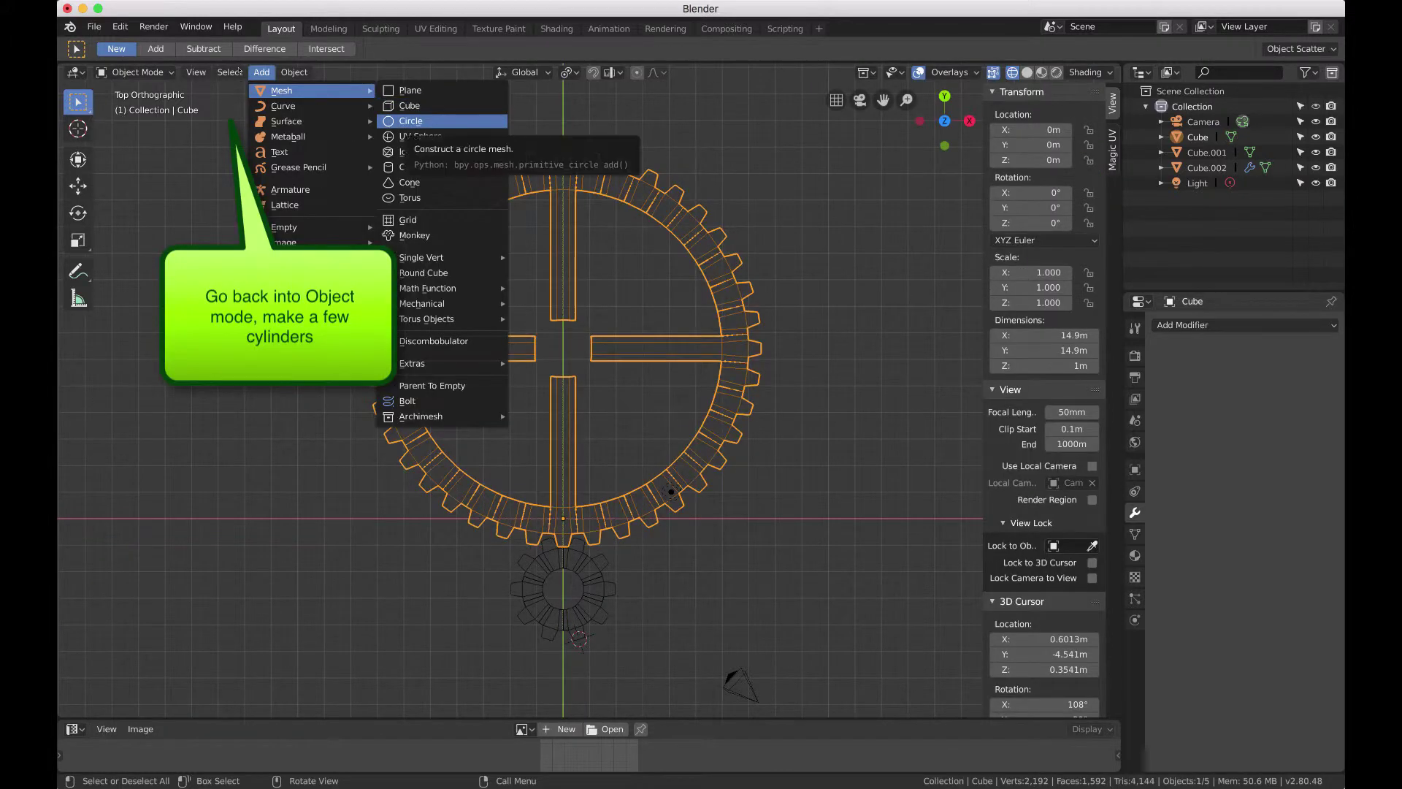
- Add a cylinder as the hub, move it to the large gear's centre between the spokes, and scale it by about 1.34
{"action": "left_click", "coordinate": [416, 166]}
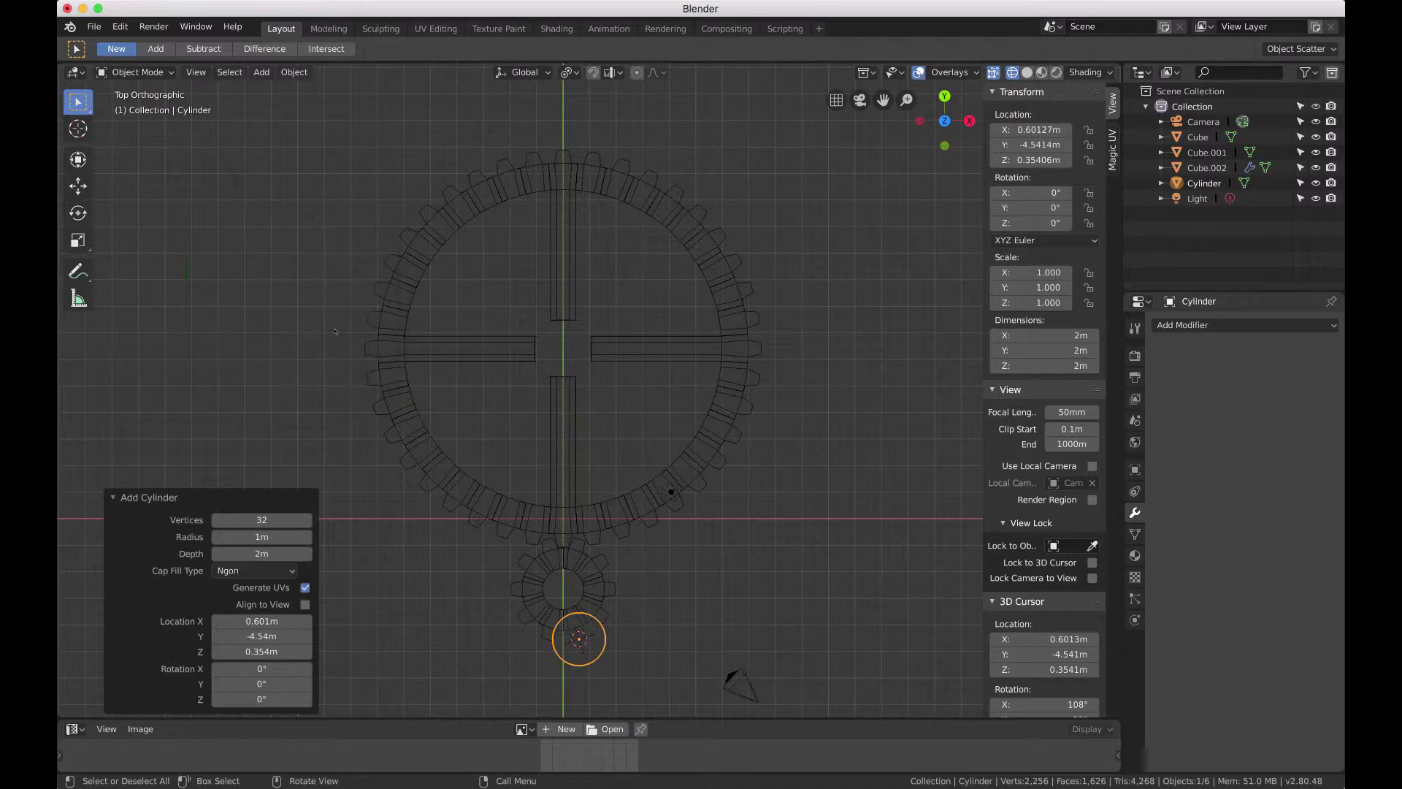
{"action": "key", "text": "g"}
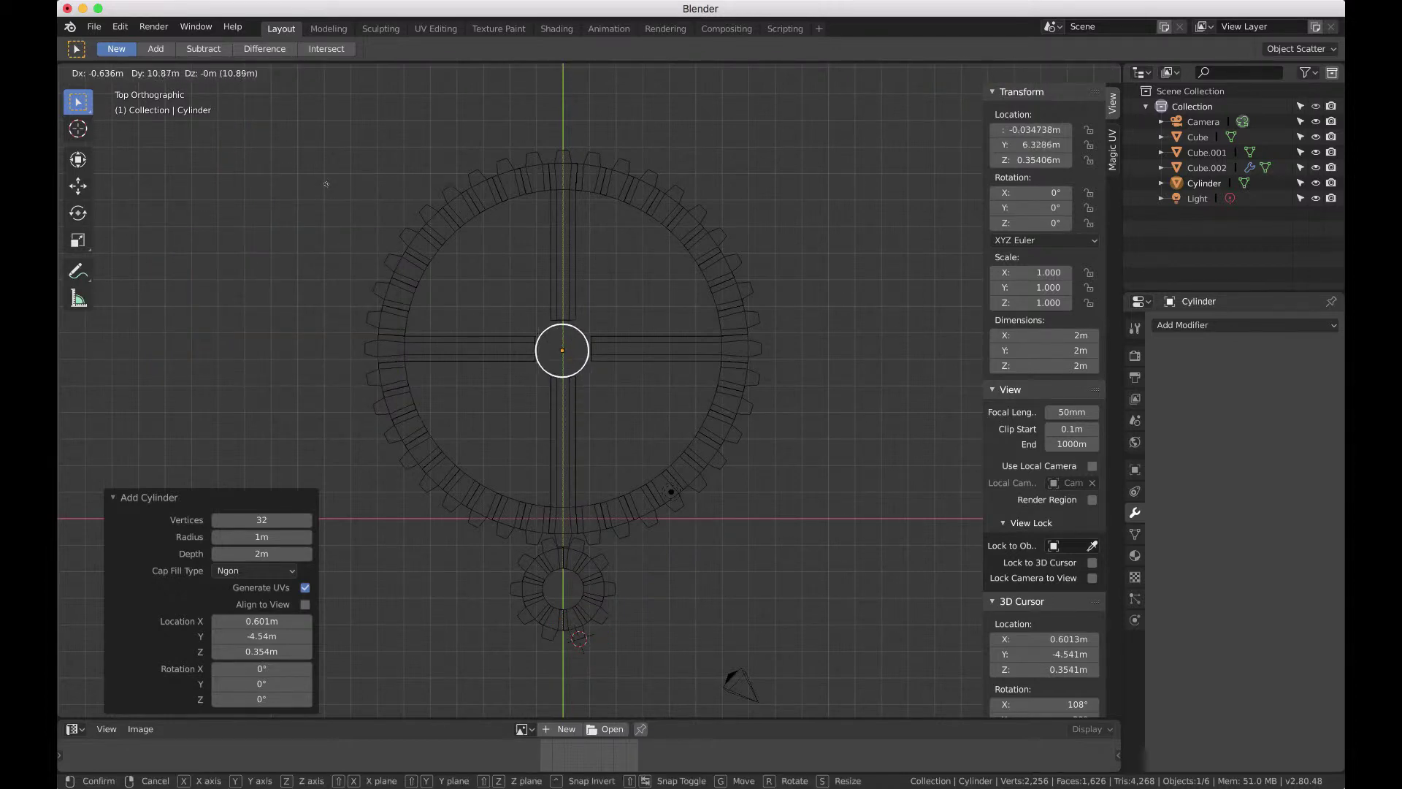
{"action": "left_click", "coordinate": [327, 186]}
{"action": "key", "text": "s"}
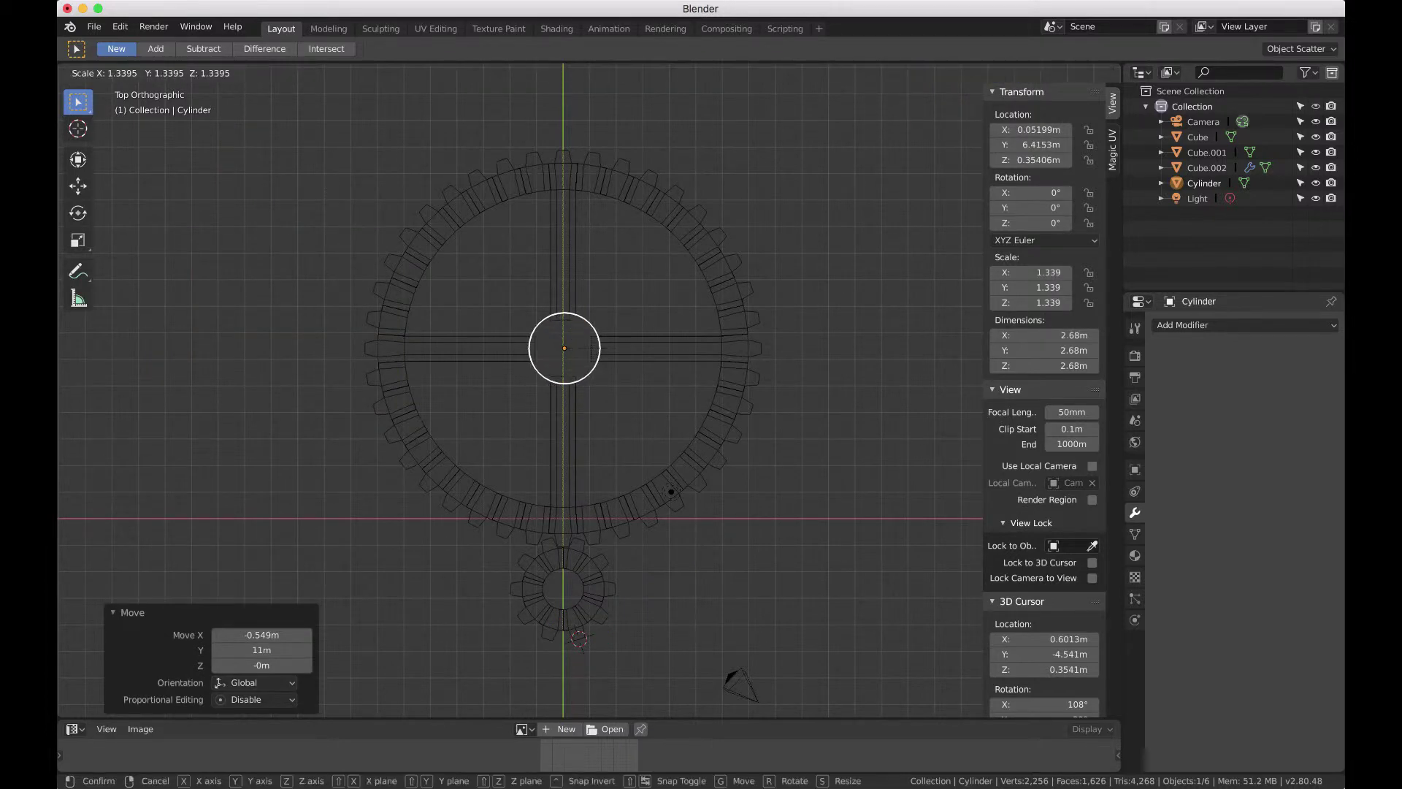
{"action": "left_click", "coordinate": [316, 190]}
{"action": "key", "text": "KP_Decimal"}
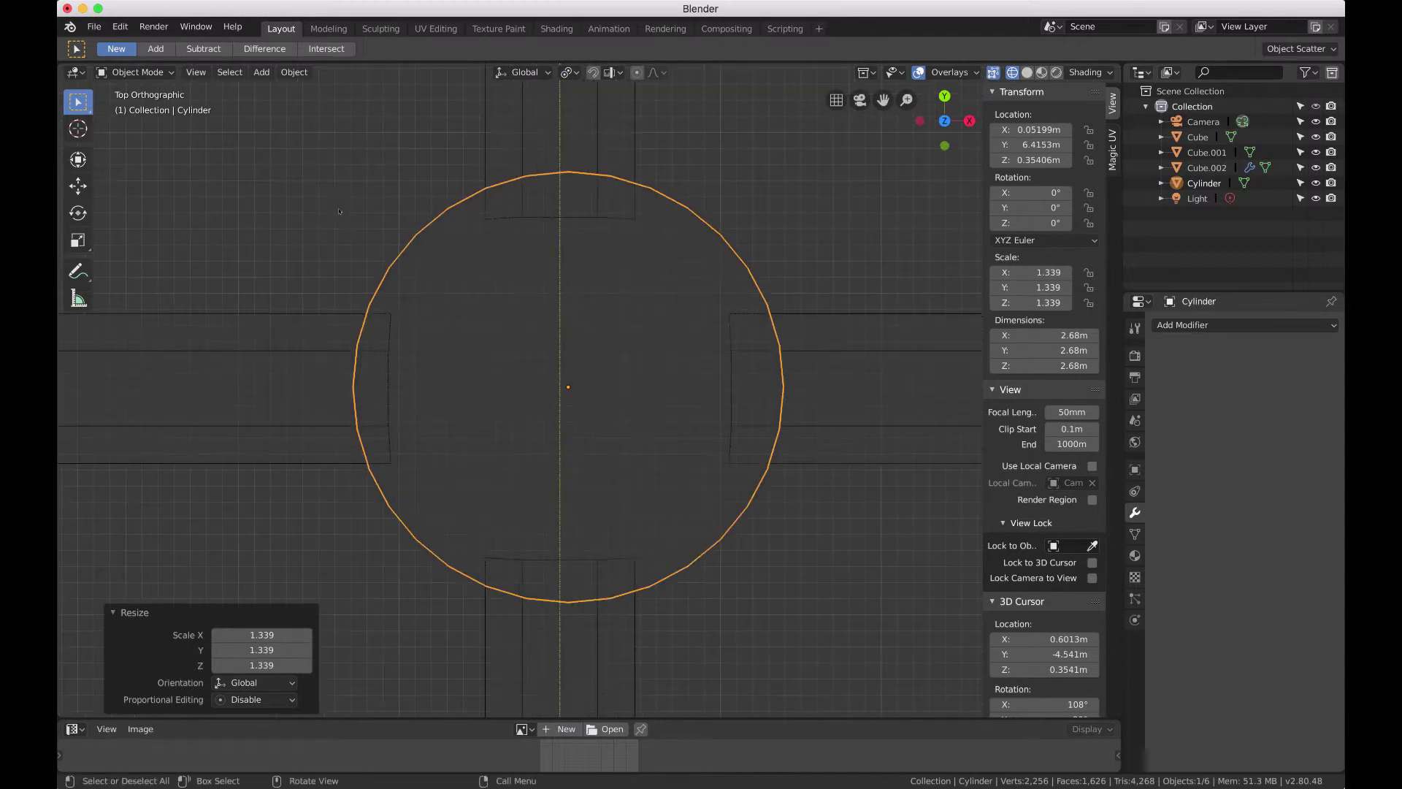
{"action": "key", "text": "KP_3"}
{"action": "key", "text": "Tab"}
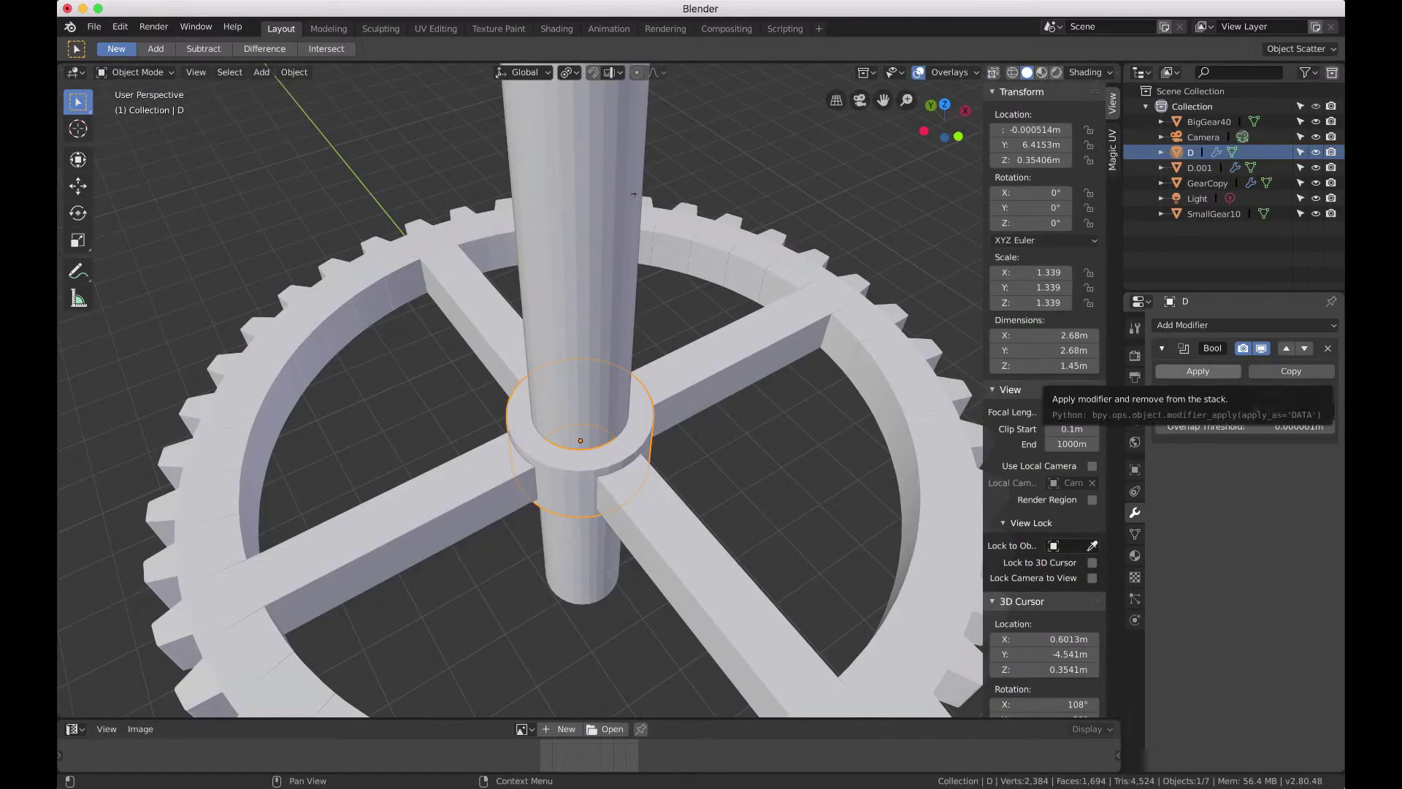
- Apply the Boolean modifier on hub cylinder D and hide the long cylinder D.001 running through it
{"action": "left_click", "coordinate": [1198, 371]}
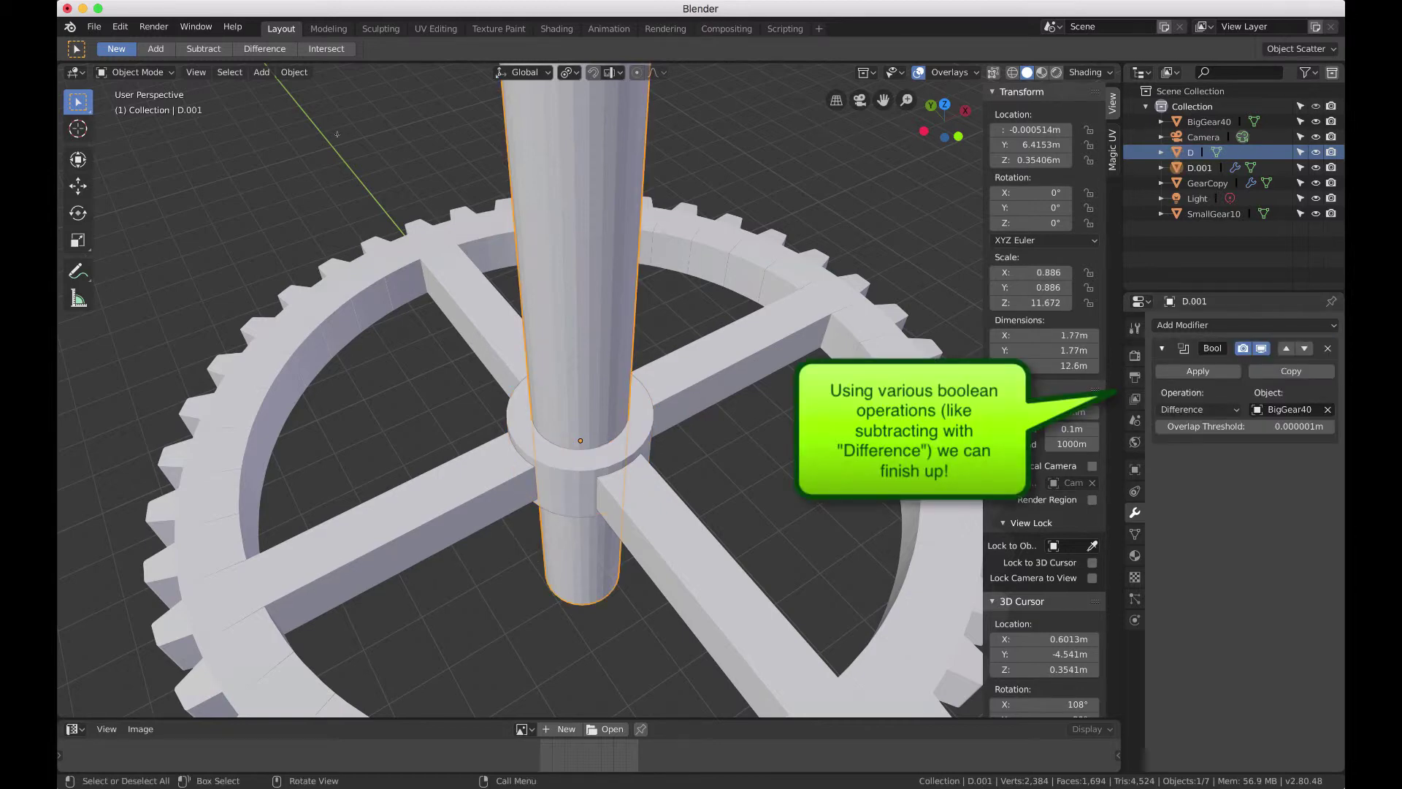
{"action": "key", "text": "h"}
{"action": "scroll", "coordinate": [362, 213], "scroll_direction": "up", "scroll_amount": 5}
{"action": "scroll", "coordinate": [362, 214], "scroll_direction": "down", "scroll_amount": 5}
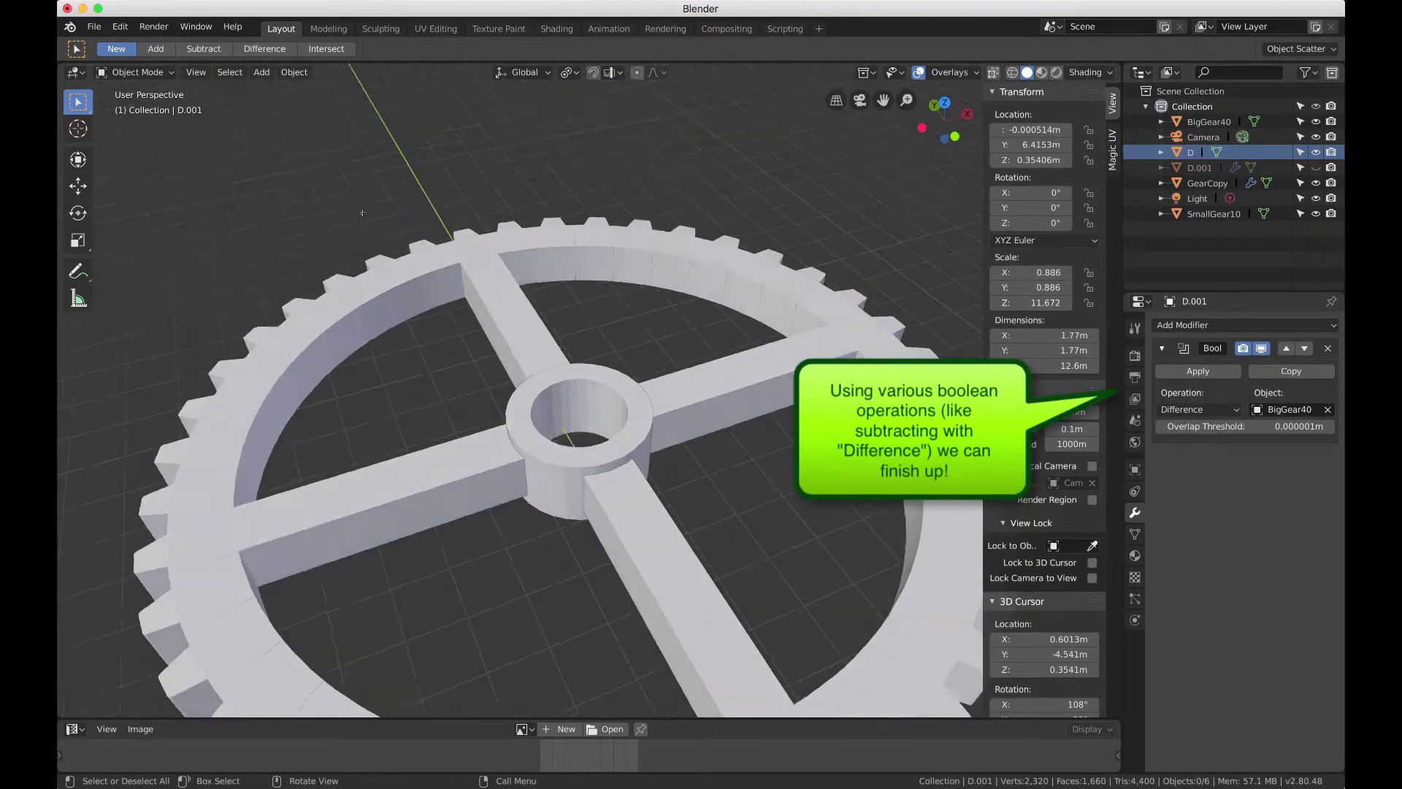
{"action": "scroll", "coordinate": [362, 213], "scroll_direction": "up", "scroll_amount": 4}
{"action": "scroll", "coordinate": [362, 213], "scroll_direction": "up", "scroll_amount": 1}
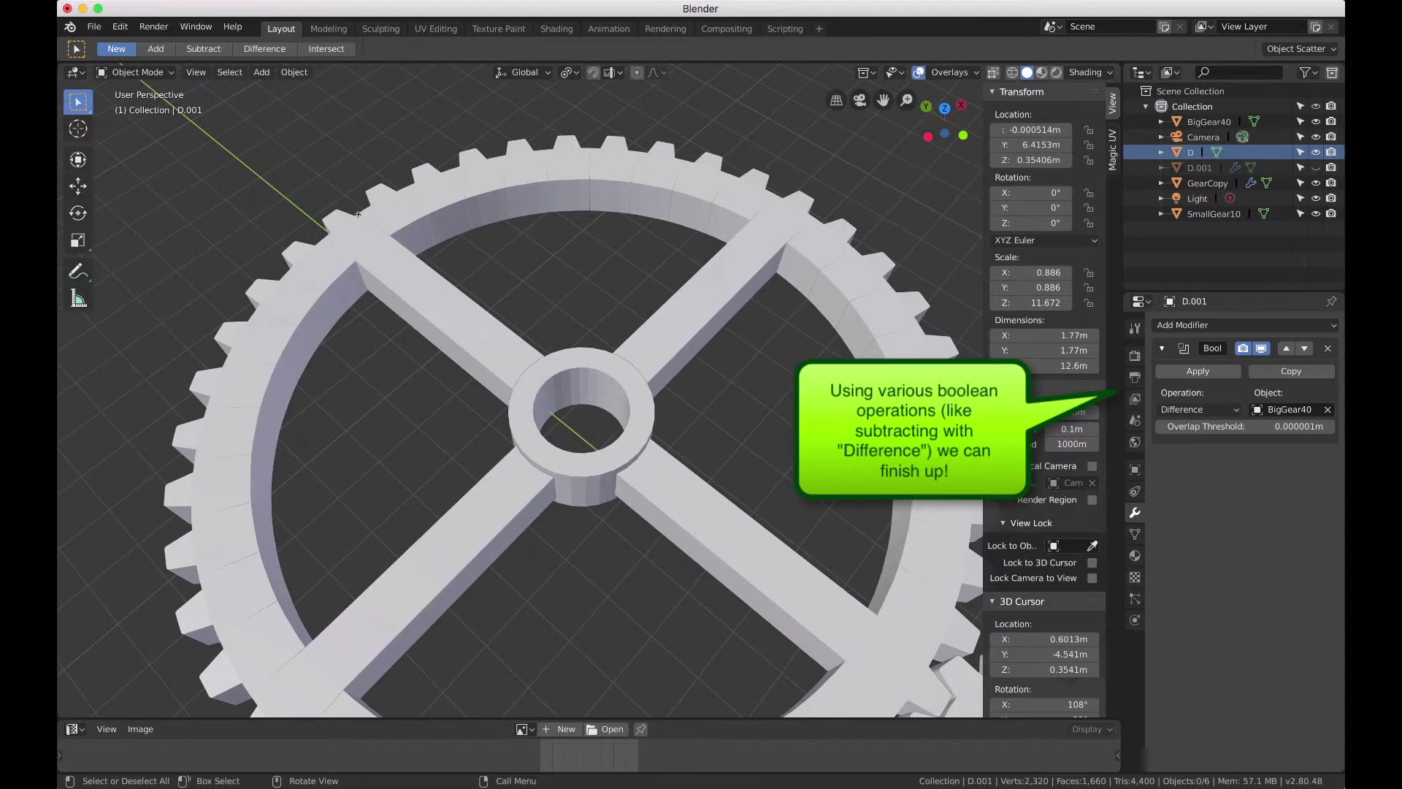
- Add a Boolean modifier to BigGear40 with the Difference operation and D as its object, and apply it
{"action": "left_click", "coordinate": [349, 232]}
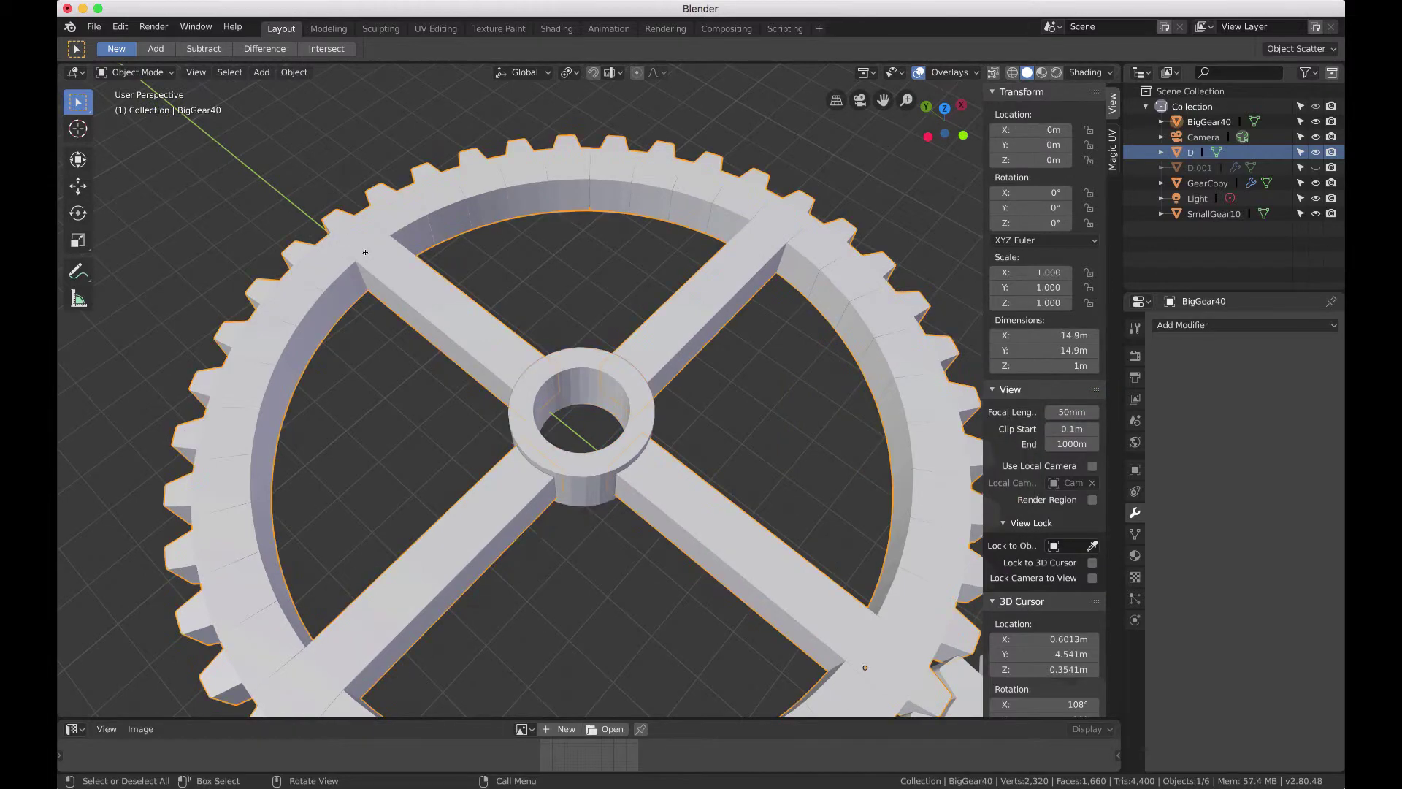
{"action": "scroll", "coordinate": [332, 228], "scroll_direction": "down", "scroll_amount": 3}
{"action": "scroll", "coordinate": [333, 228], "scroll_direction": "left", "scroll_amount": 10}
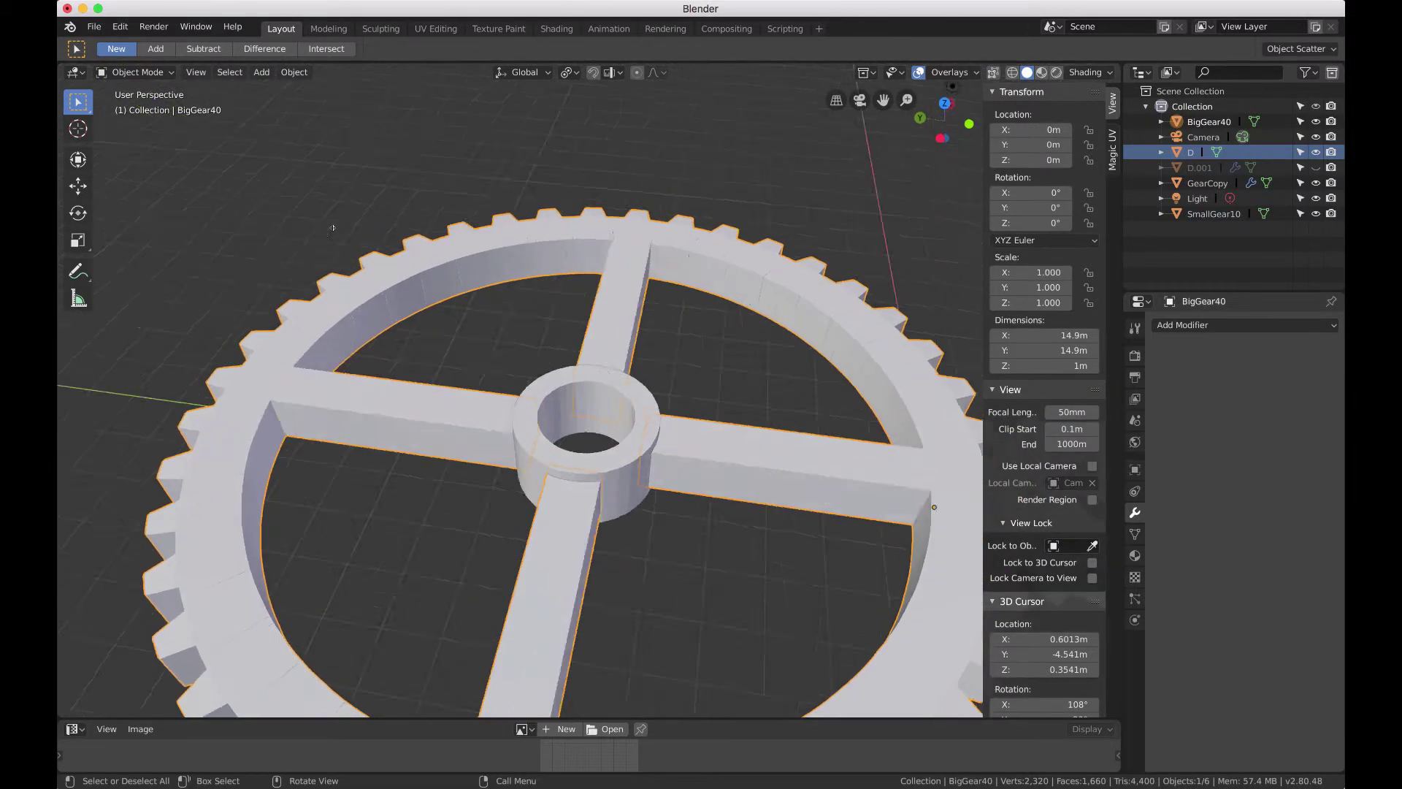
{"action": "scroll", "coordinate": [332, 228], "scroll_direction": "up", "scroll_amount": 8}
{"action": "scroll", "coordinate": [333, 228], "scroll_direction": "down", "scroll_amount": 10}
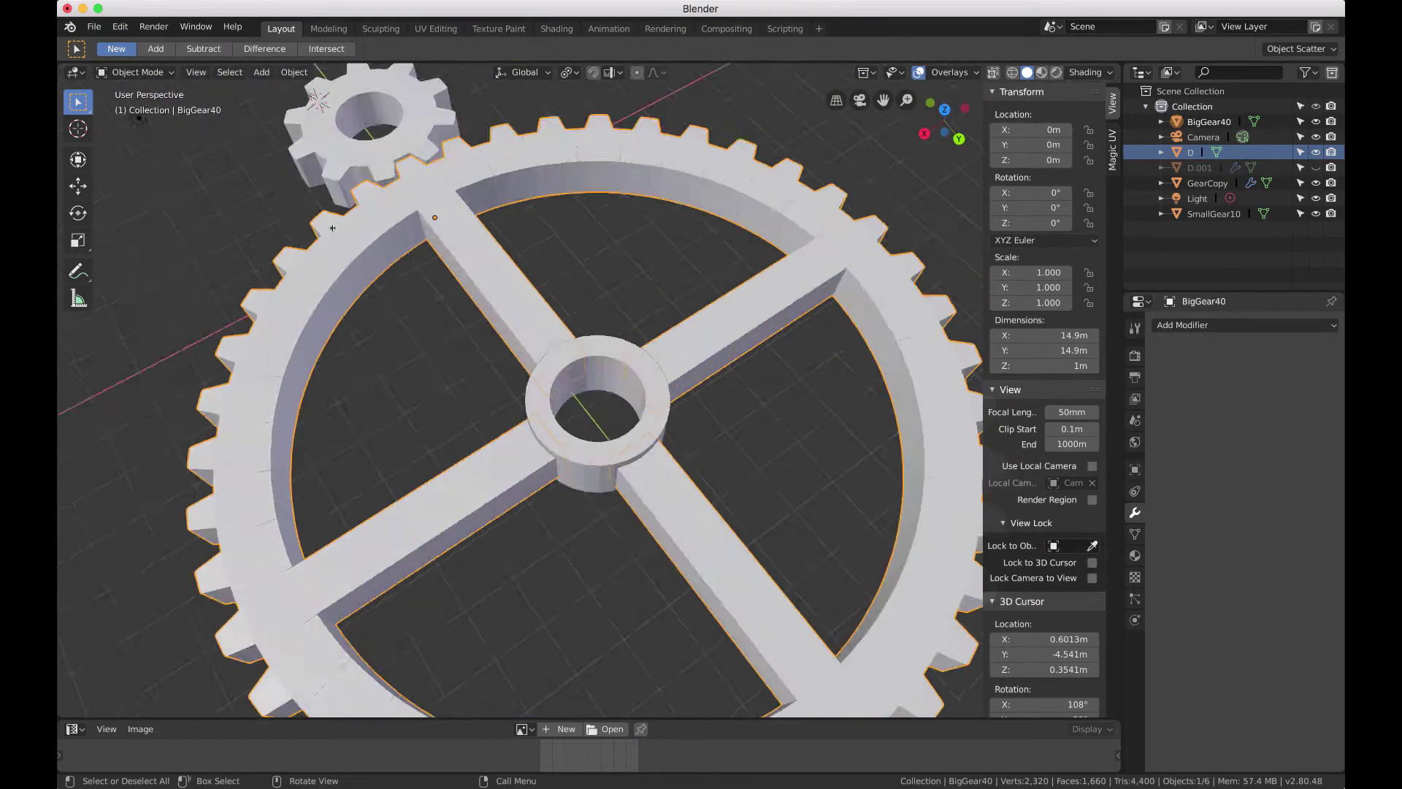
{"action": "scroll", "coordinate": [332, 228], "scroll_direction": "up", "scroll_amount": 3}
{"action": "scroll", "coordinate": [333, 228], "scroll_direction": "up", "scroll_amount": 3}
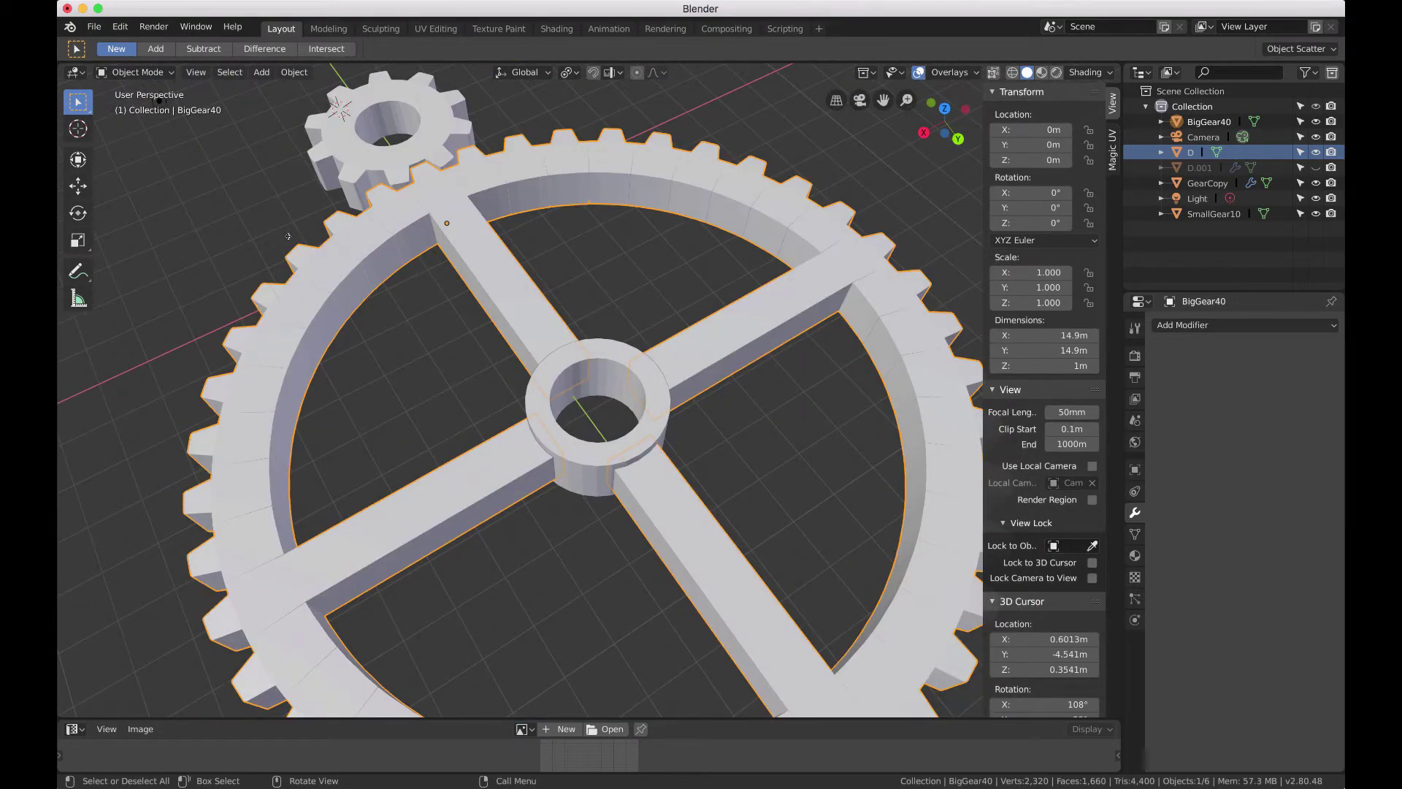
{"action": "left_click", "coordinate": [1245, 325]}
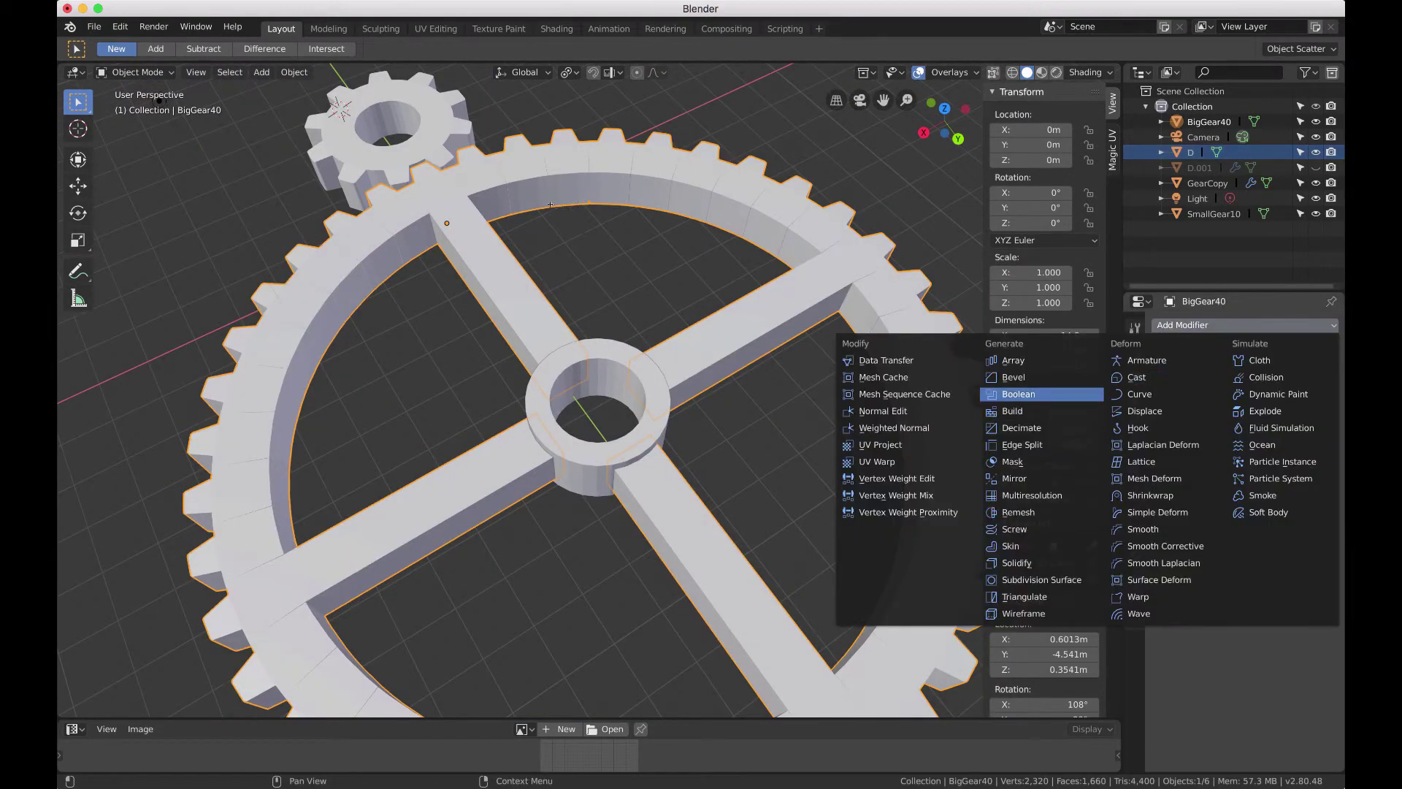
{"action": "left_click", "coordinate": [1052, 394]}
{"action": "left_click", "coordinate": [1290, 409]}
{"action": "left_click", "coordinate": [1198, 431]}
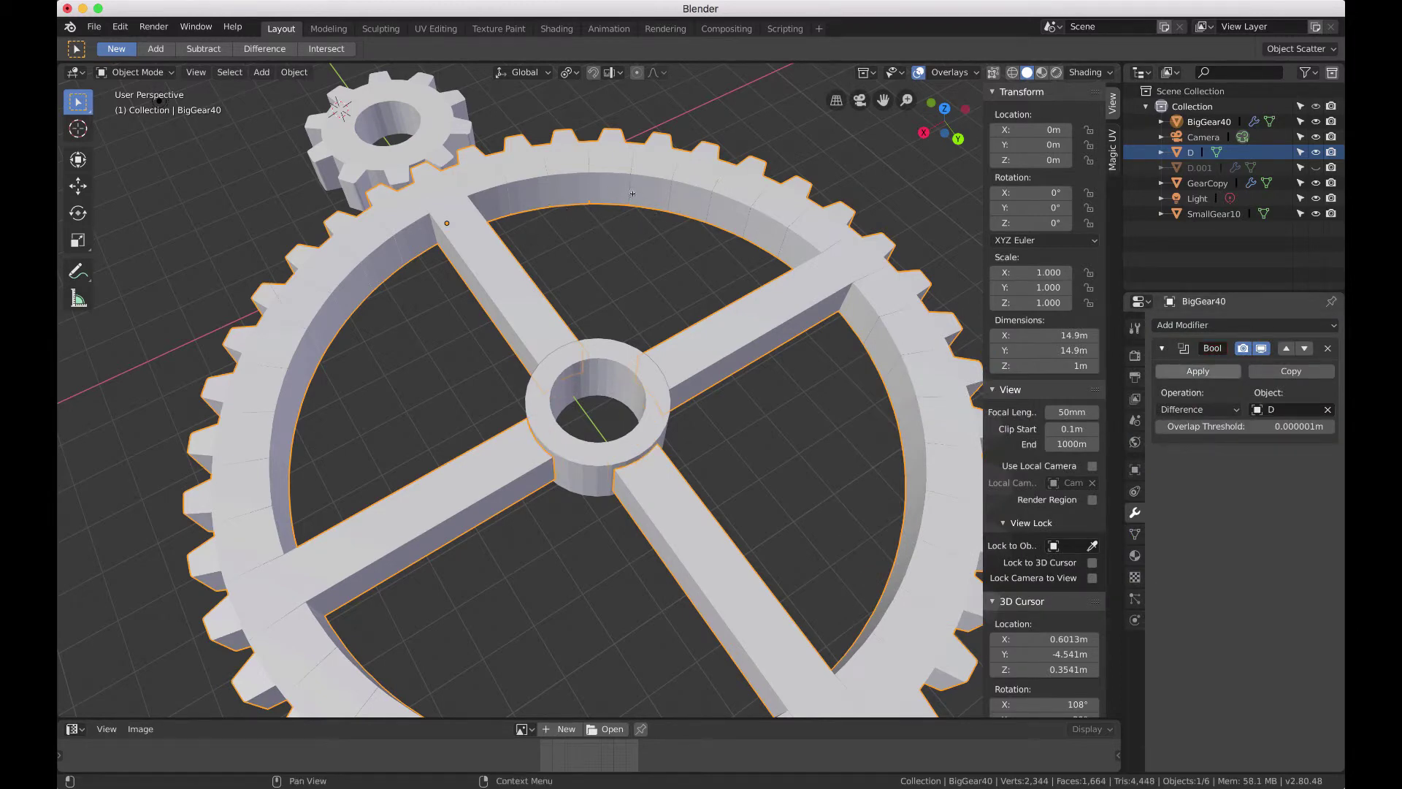
{"action": "left_click", "coordinate": [1198, 371]}
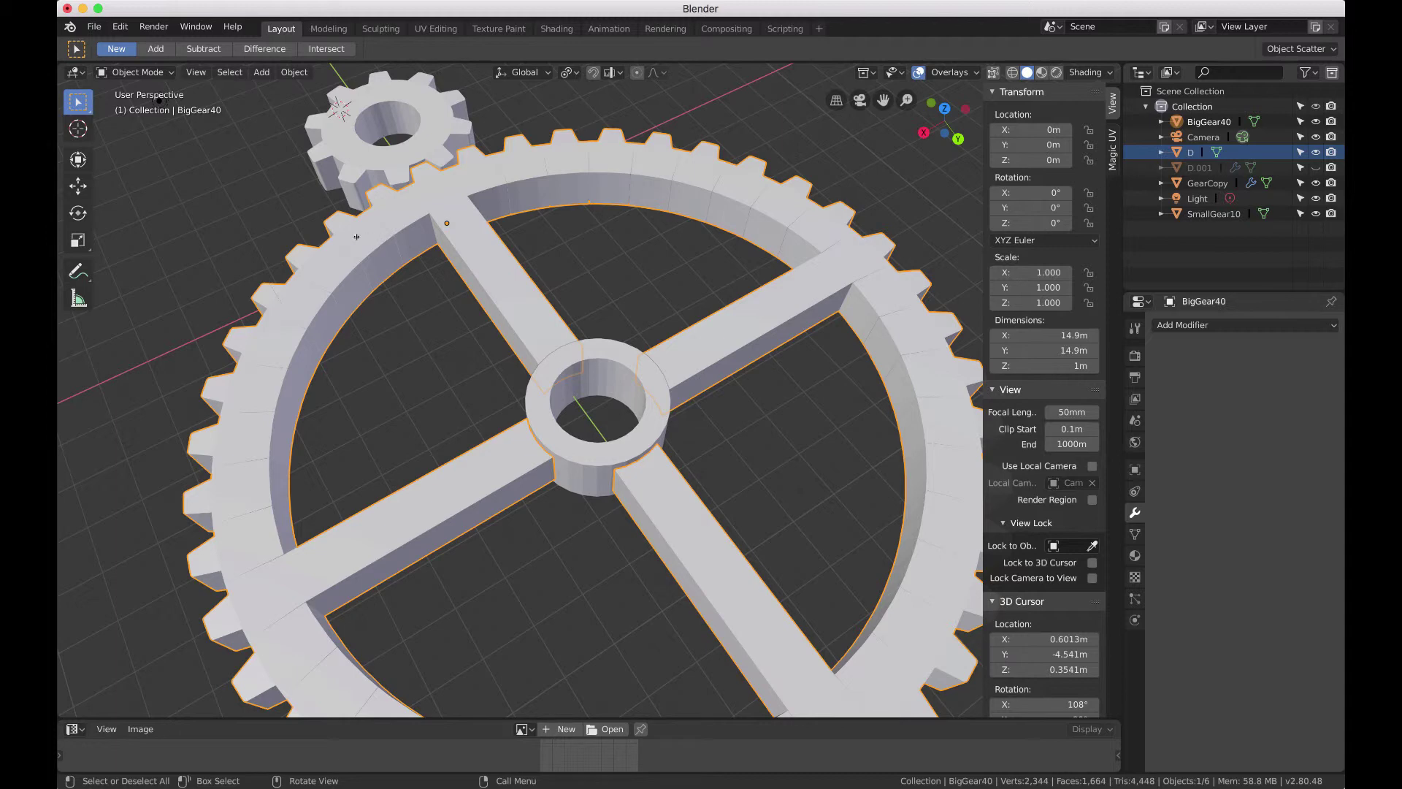
- Hide the hub to inspect the cut spoke ends, and restore the hidden objects except the long cylinder D.001
{"action": "left_click", "coordinate": [541, 413]}
{"action": "key", "text": "h"}
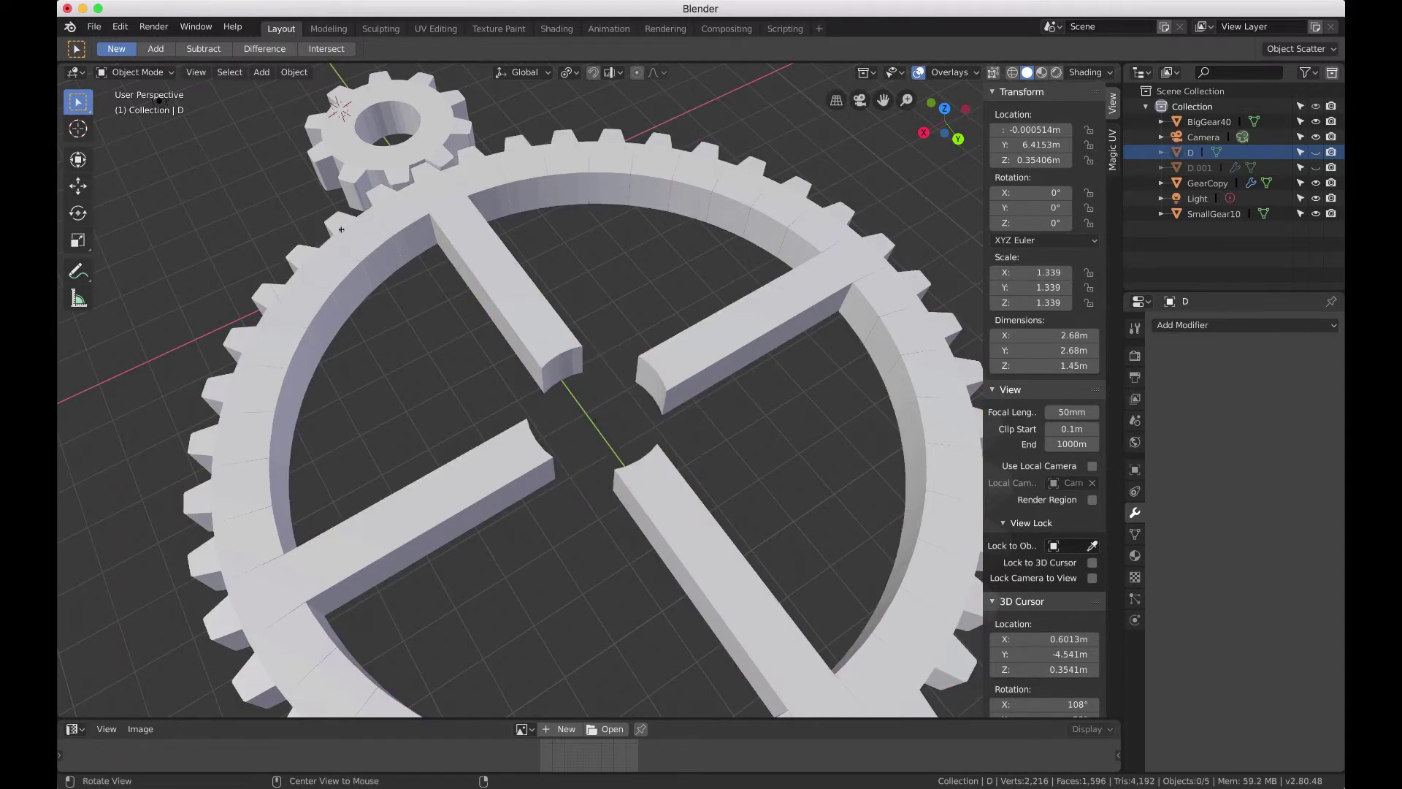
{"action": "key", "text": "alt+h"}
{"action": "left_click", "coordinate": [598, 344]}
{"action": "key", "text": "h"}
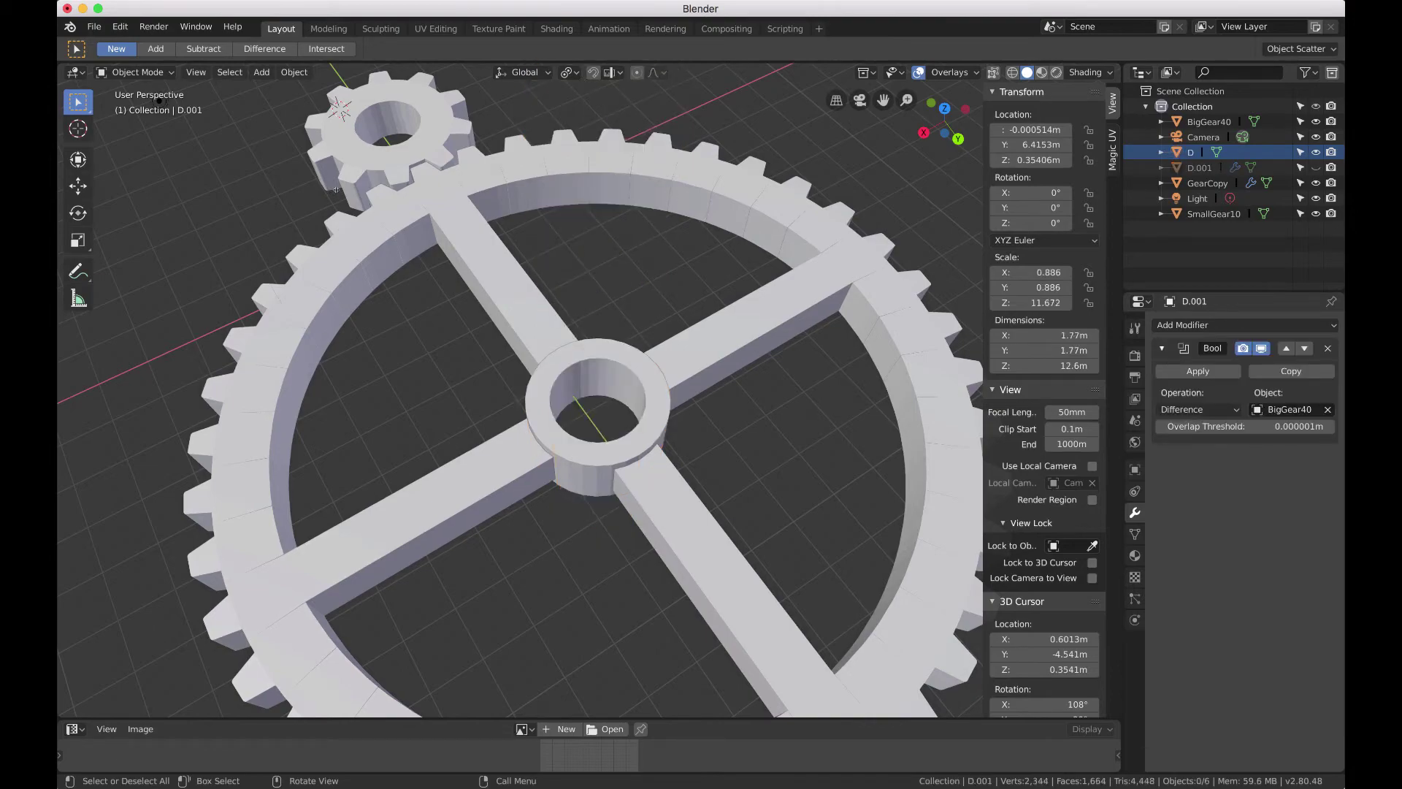